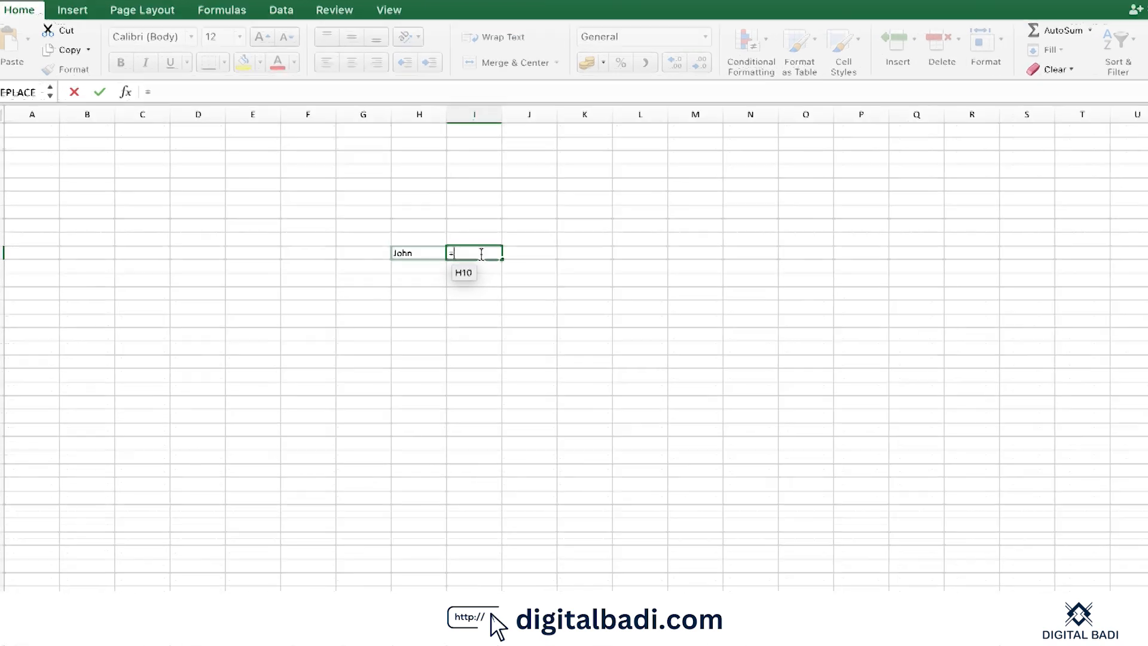
Enter =LEN(H10) in I10 to count the characters of the name in H10, which gives 4
type("=len")
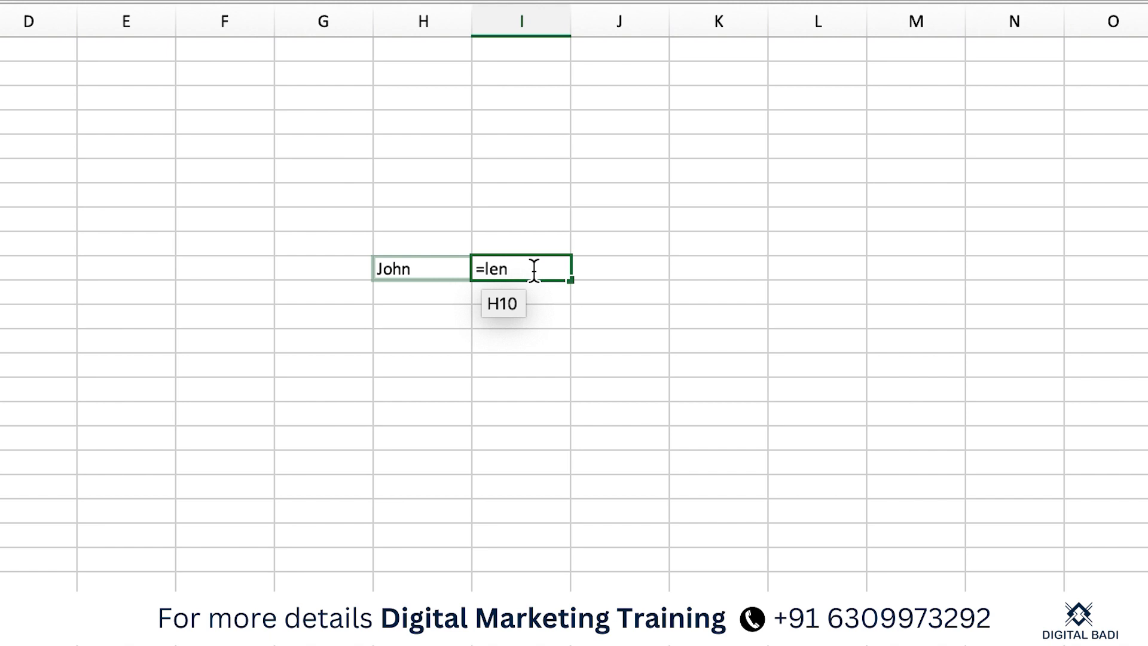
type("(")
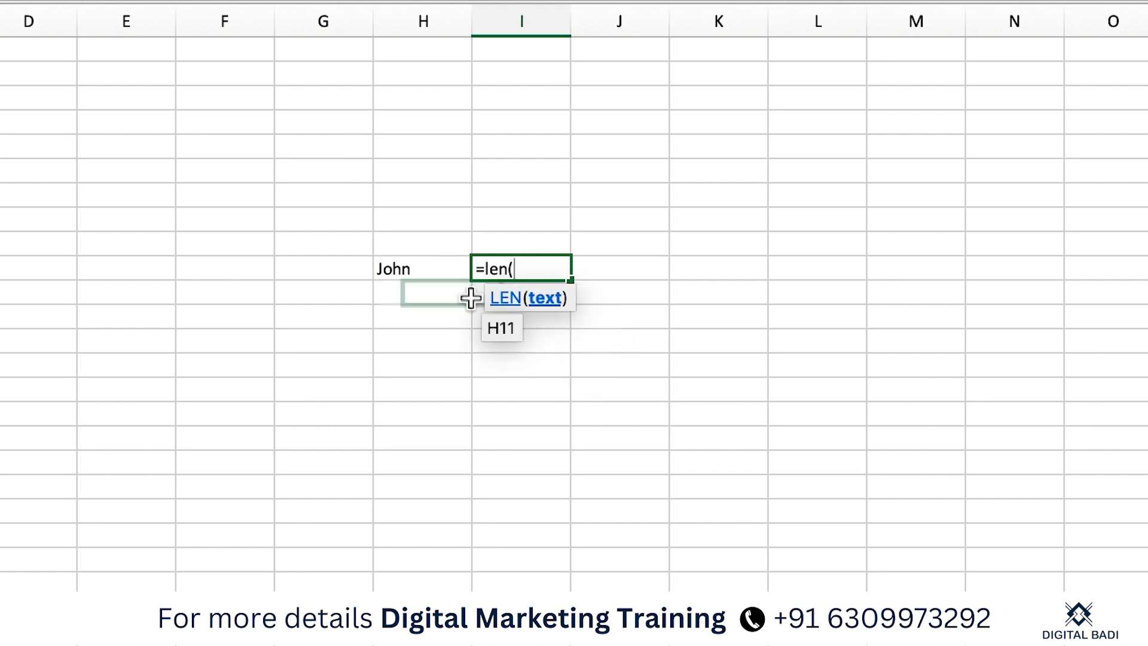
left_click(441, 272)
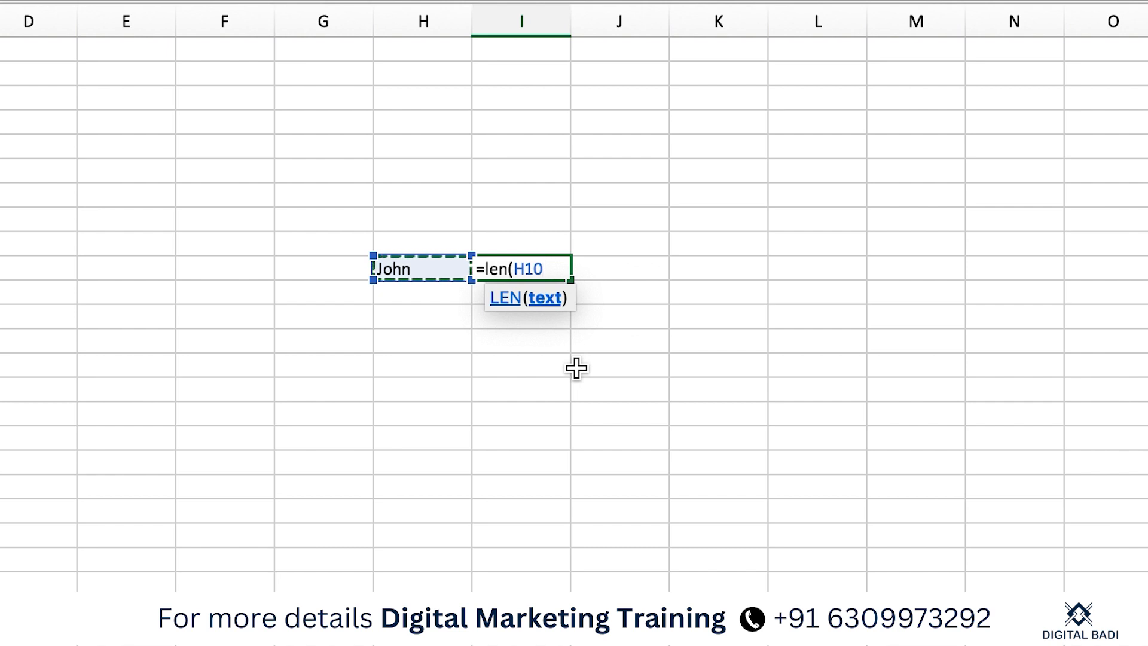
key("Return")
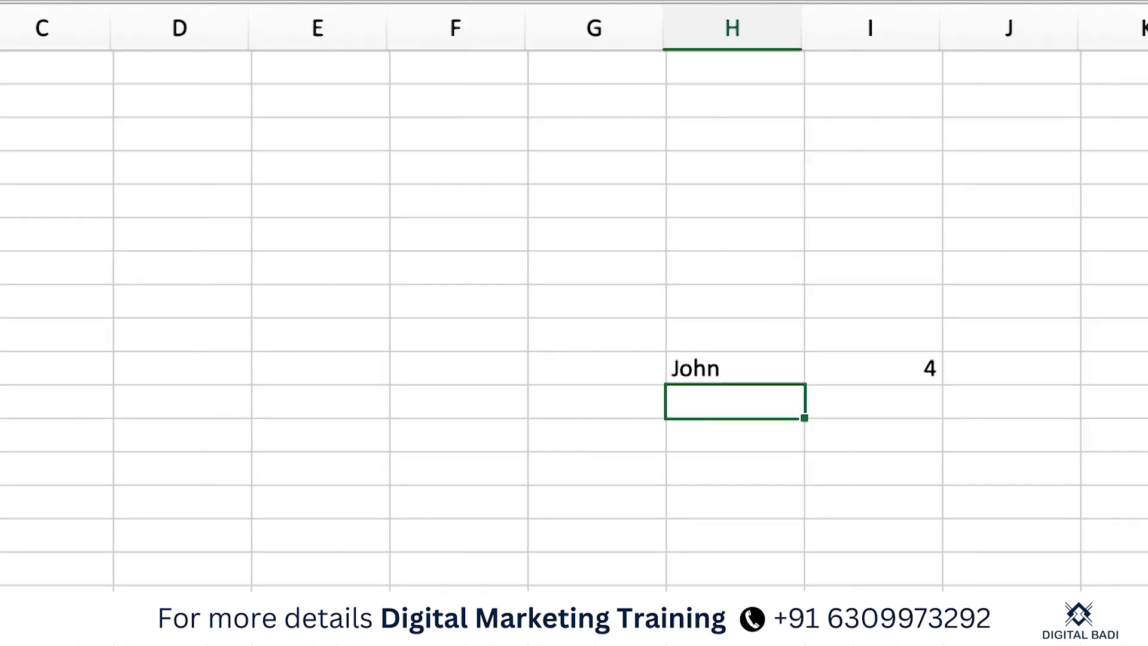
Extend the name in H10 to 'John b' so the LEN result in I10 becomes 6
scroll(1107, 474, "right", 5)
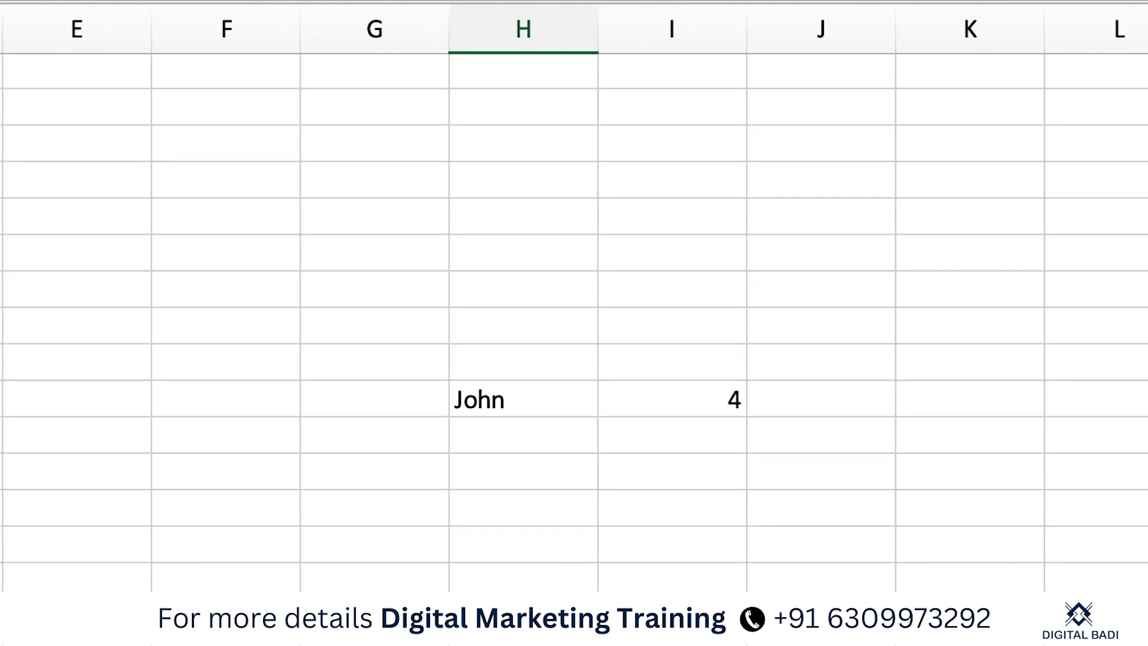
double_click(544, 397)
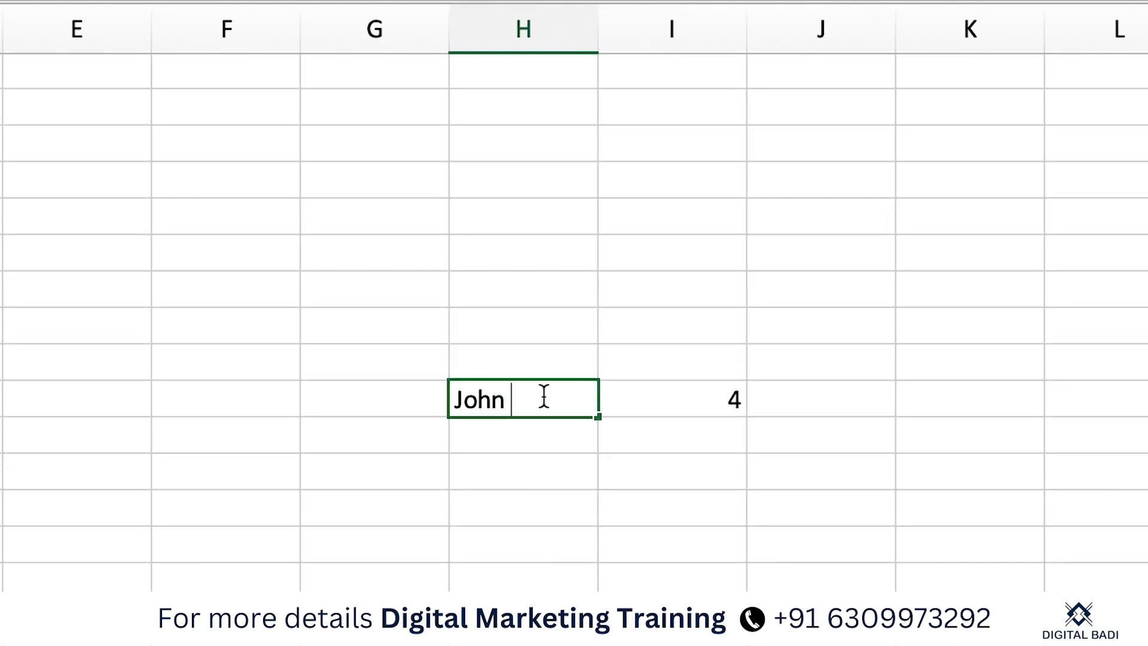
type("b")
key("Return")
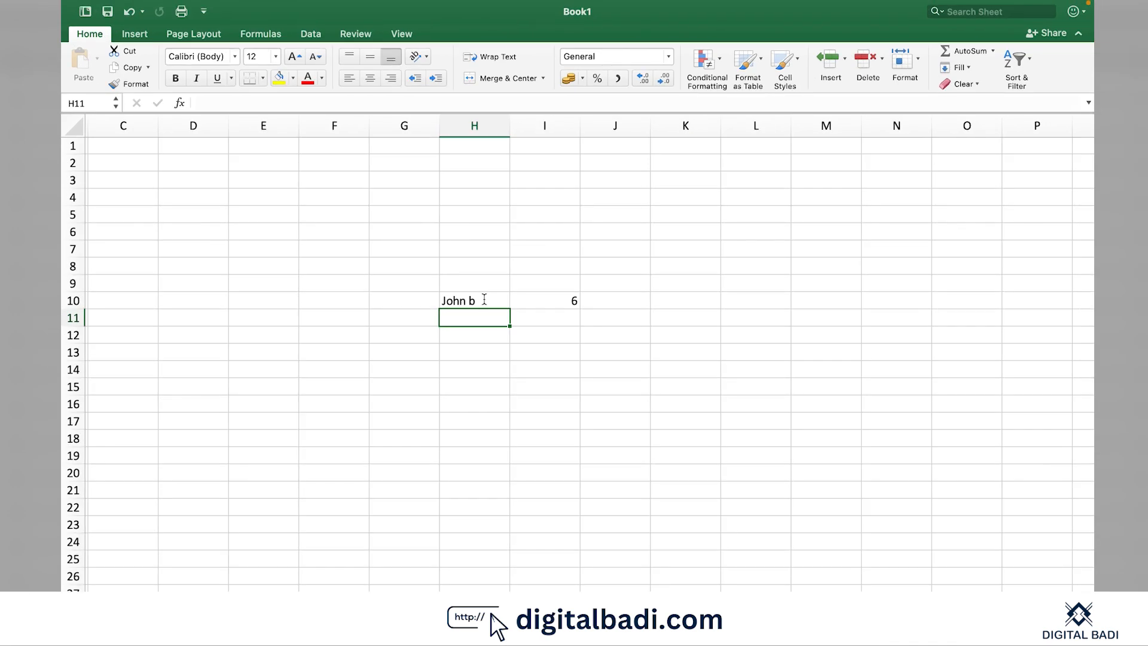
left_click(536, 312)
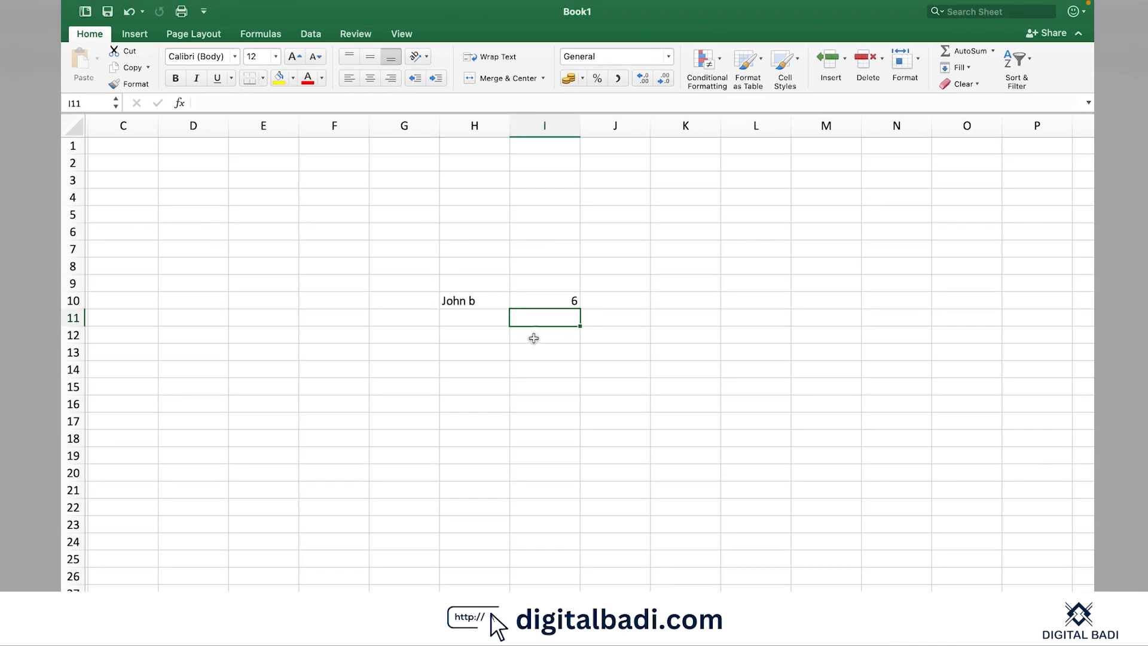
left_click(490, 304)
left_click(564, 306)
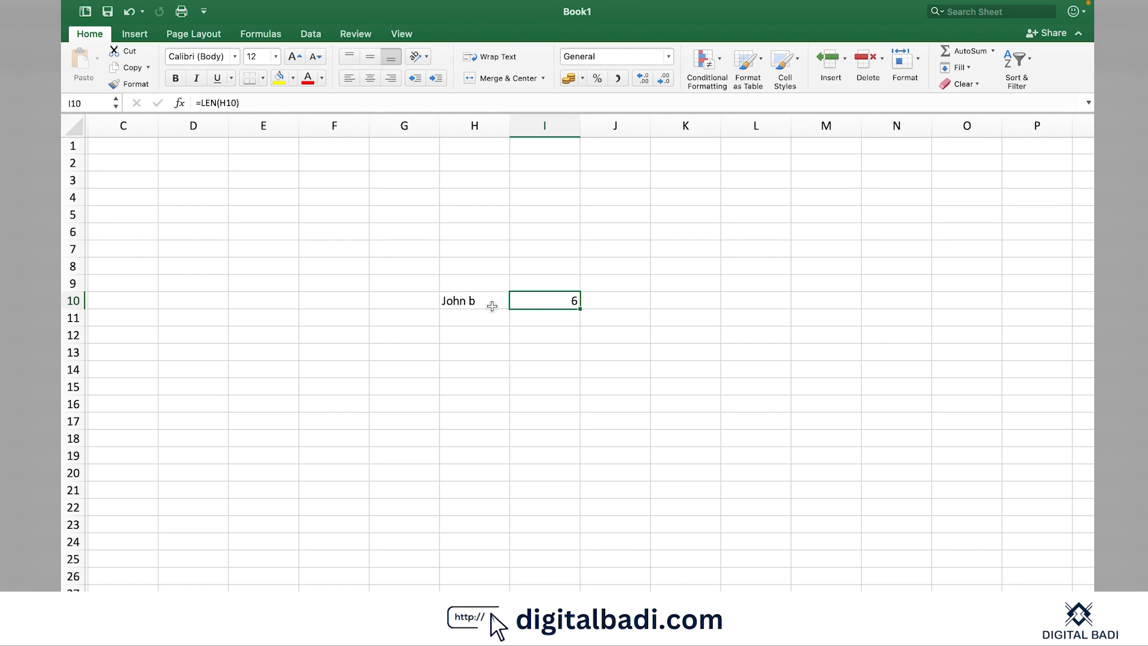
left_click(477, 338)
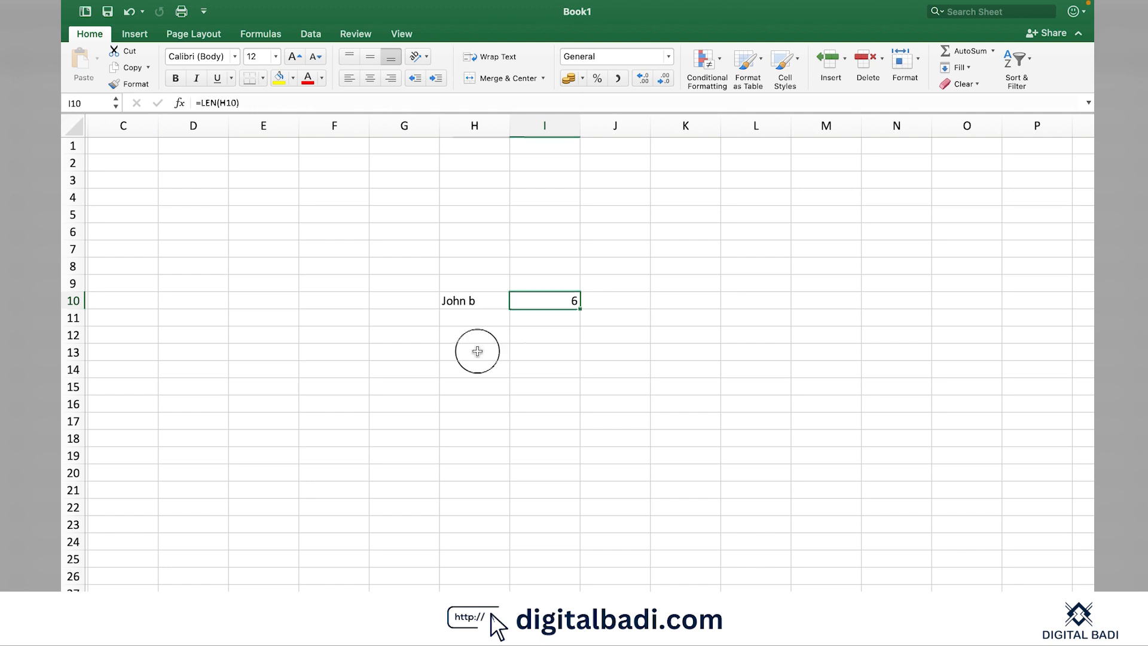
Enter the label 'right' in H12 and the sample name 'john' in H14
type("right")
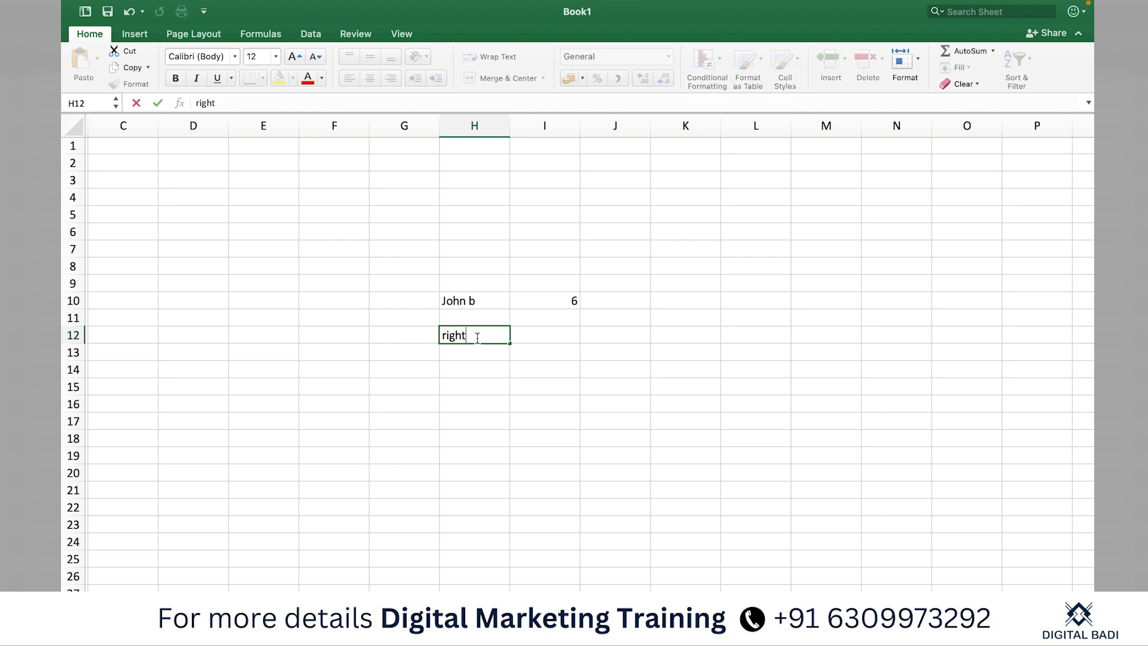
key("Return")
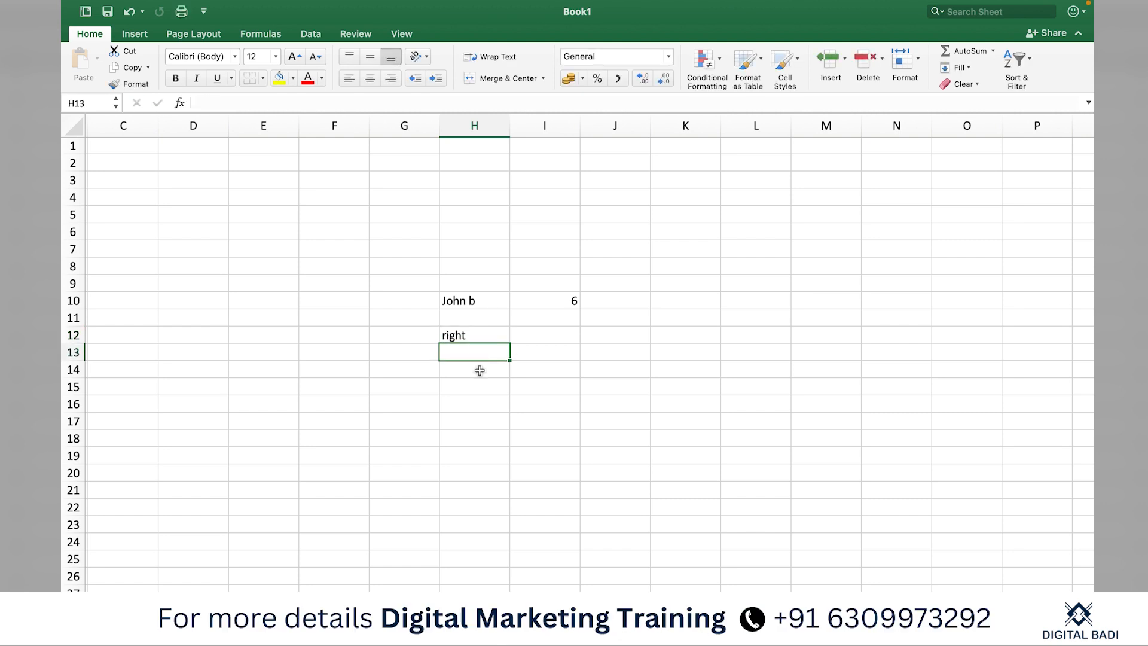
left_click(479, 377)
type("john")
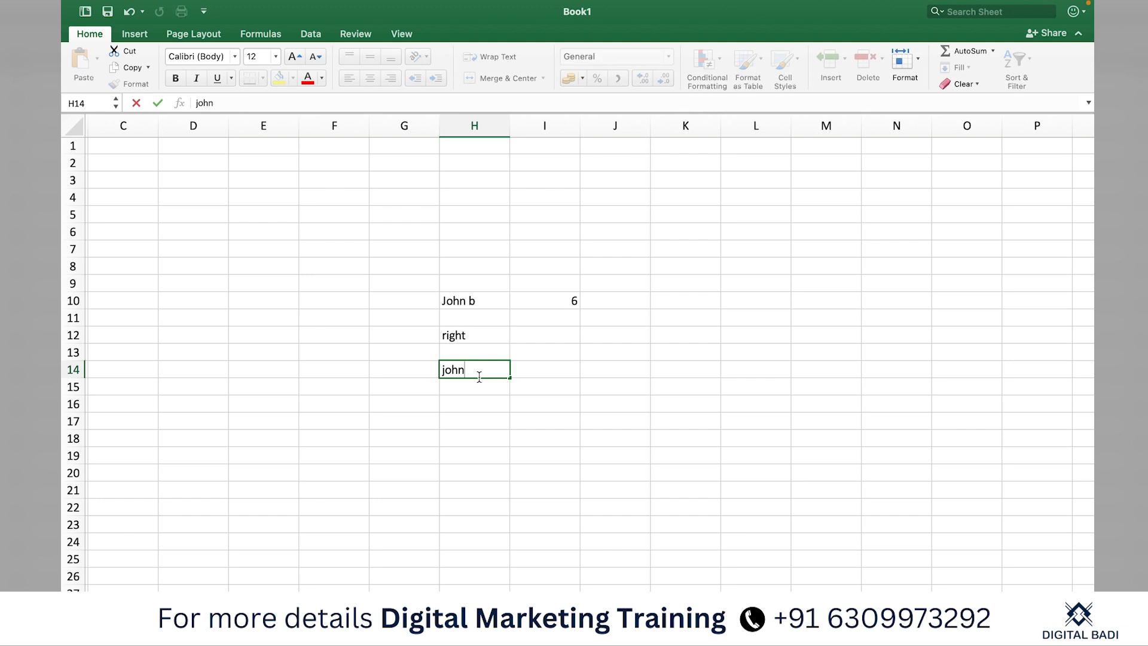
key("Return")
Start a =RIGHT( formula in I14 that refers to H14
key("Right")
key("Up")
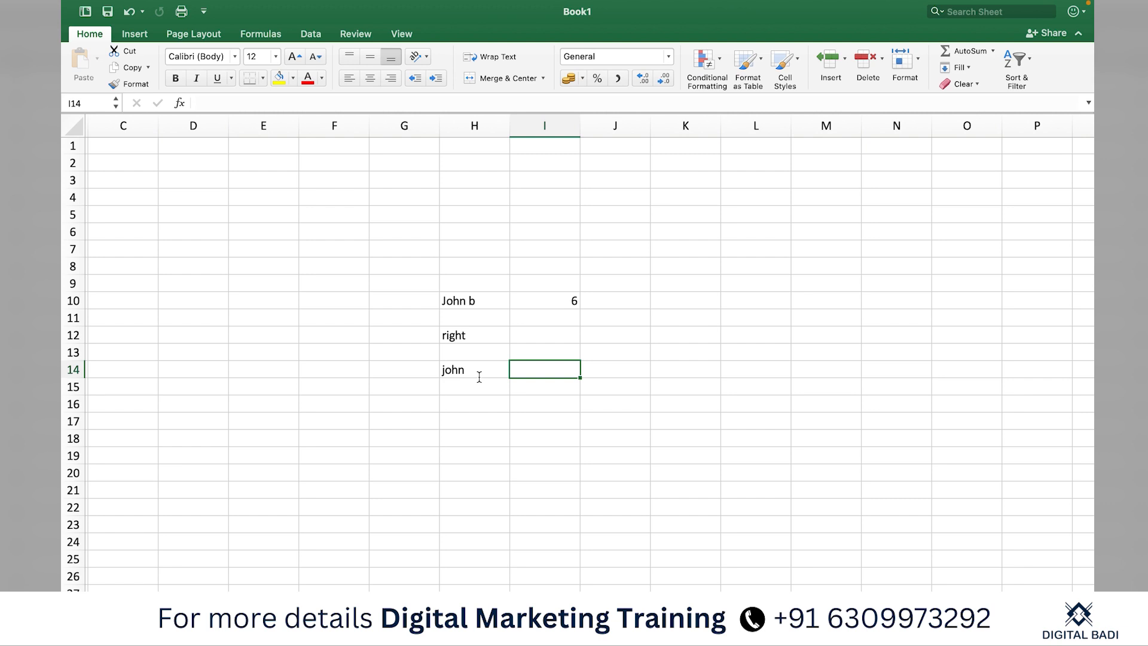
type("=ri")
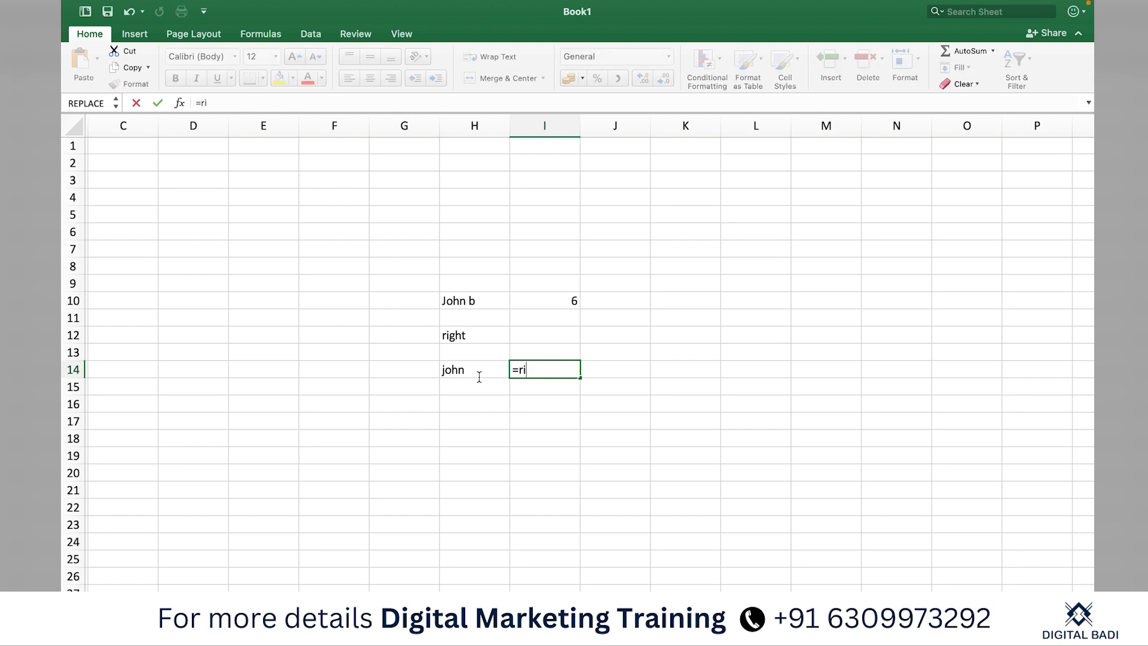
type("ght(")
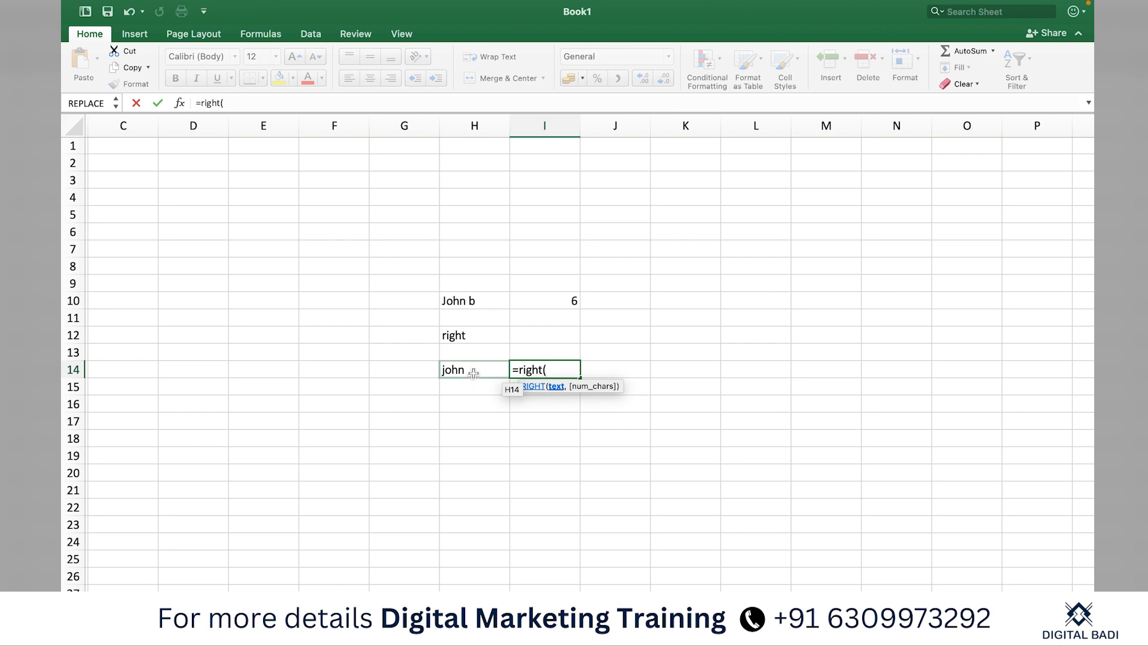
left_click(473, 372)
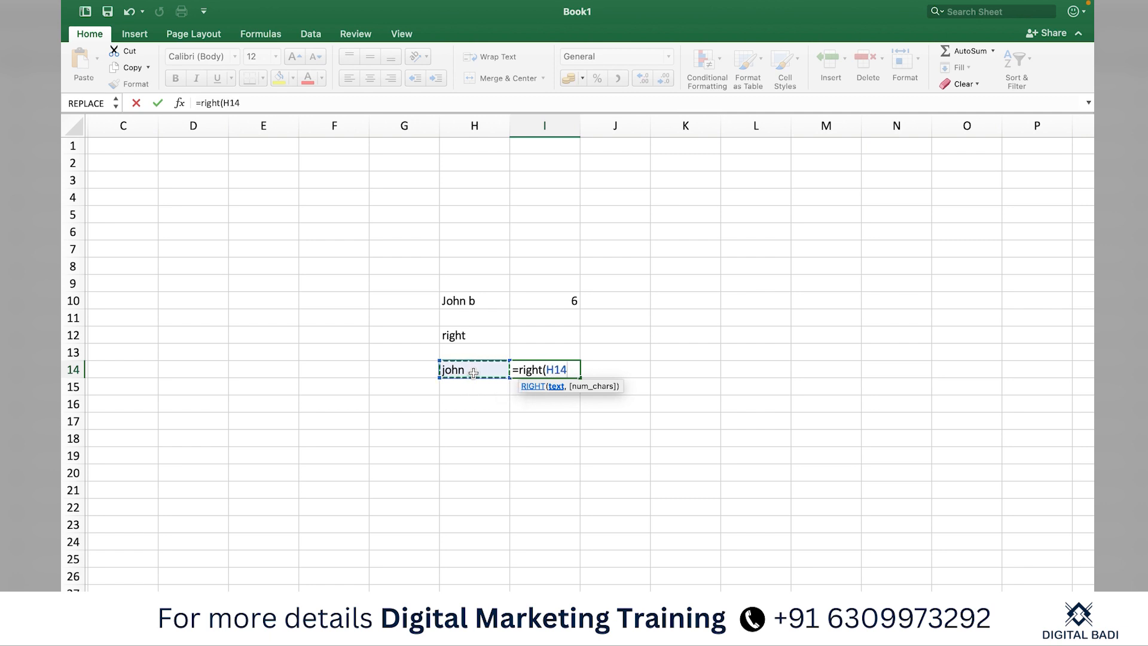
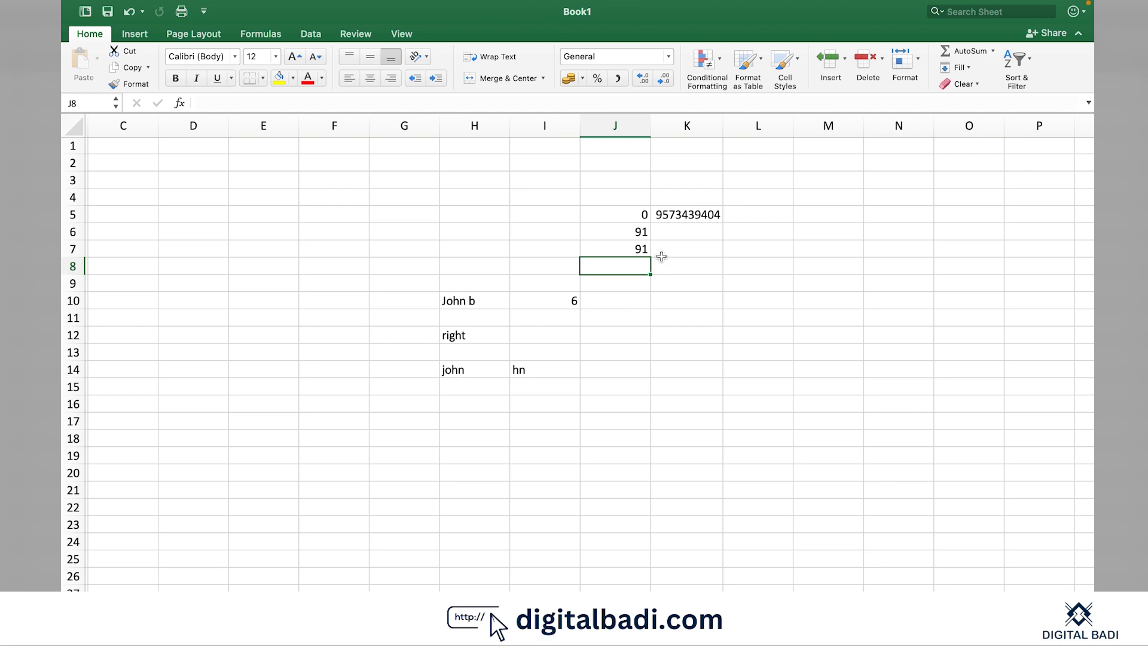
left_click(680, 215)
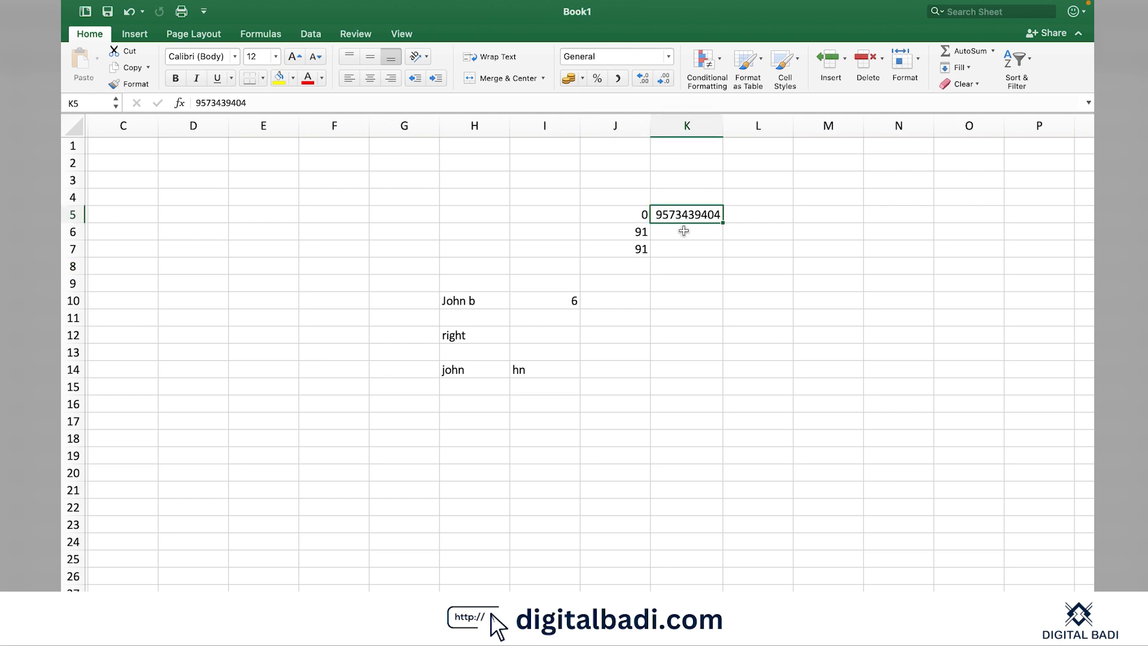
left_click(683, 231)
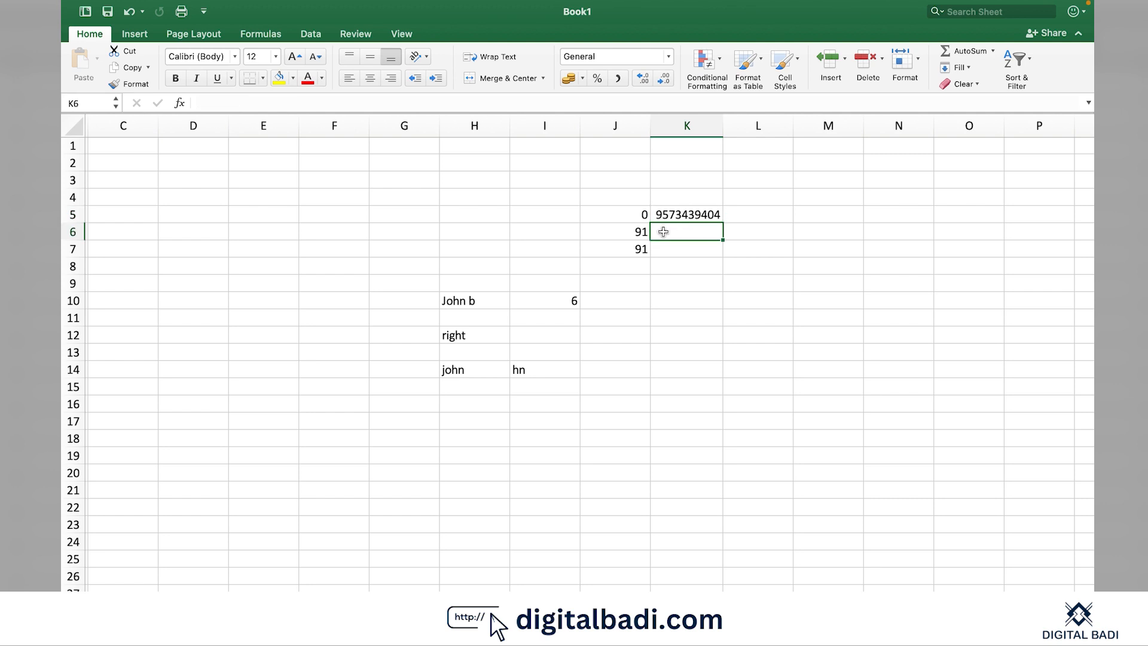
left_click(676, 216)
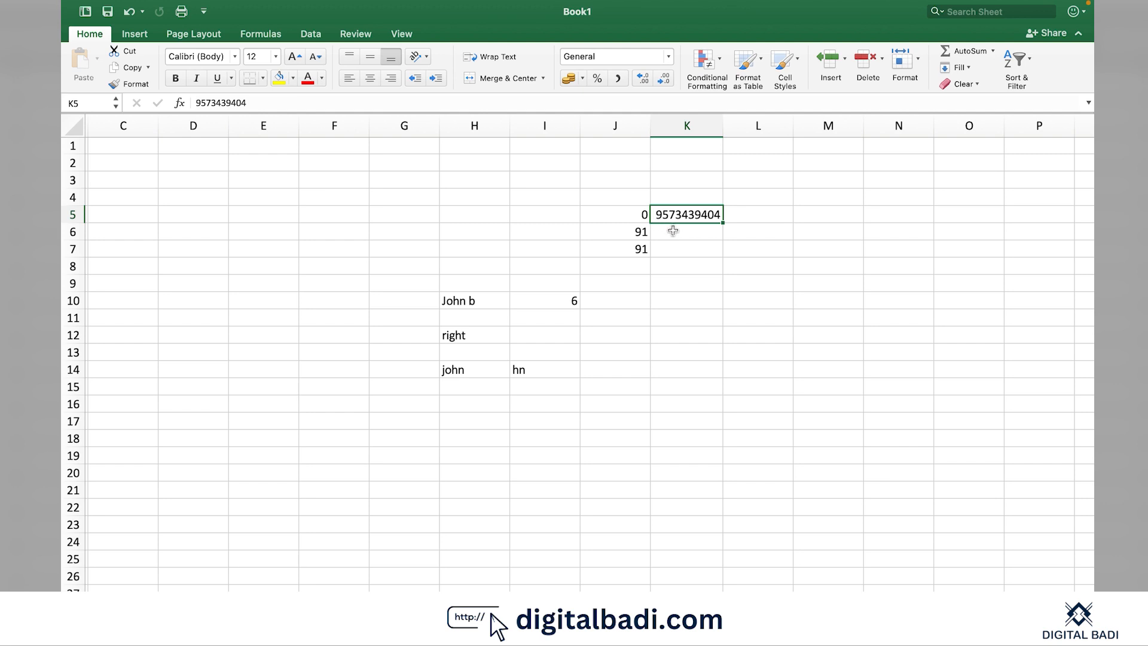
left_click(673, 230)
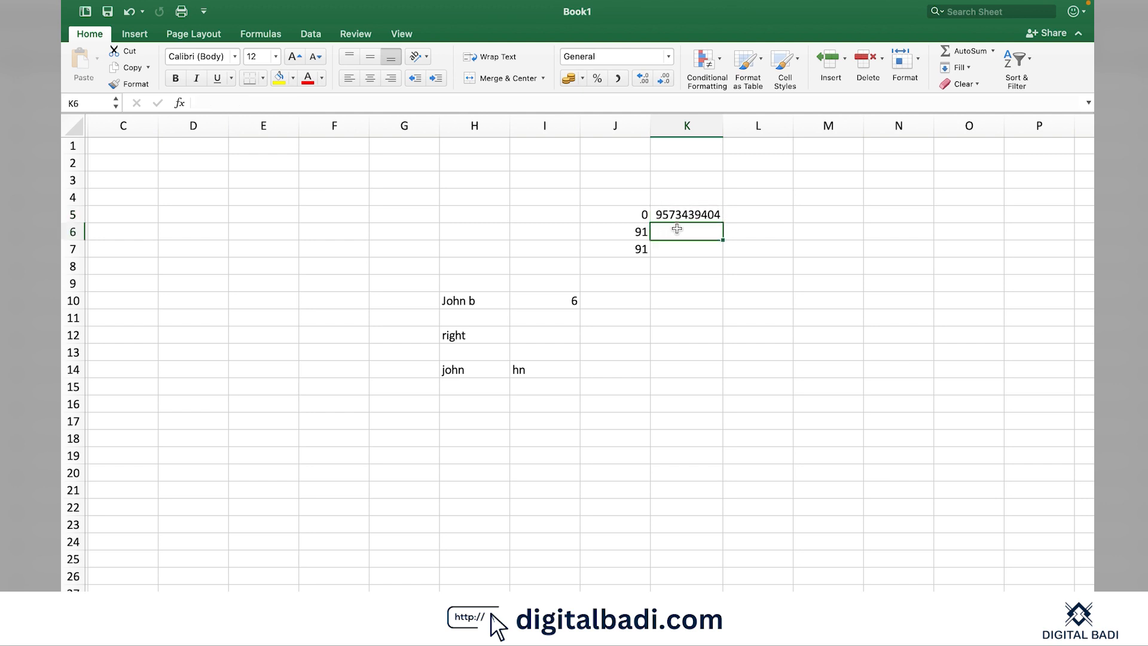
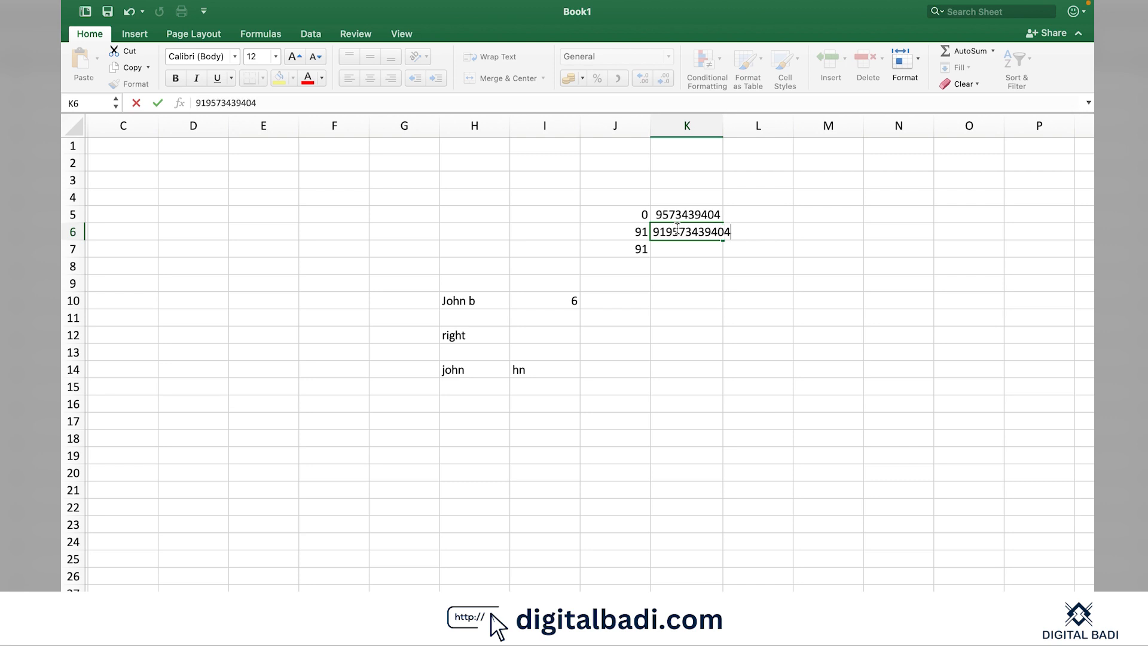
key("Return")
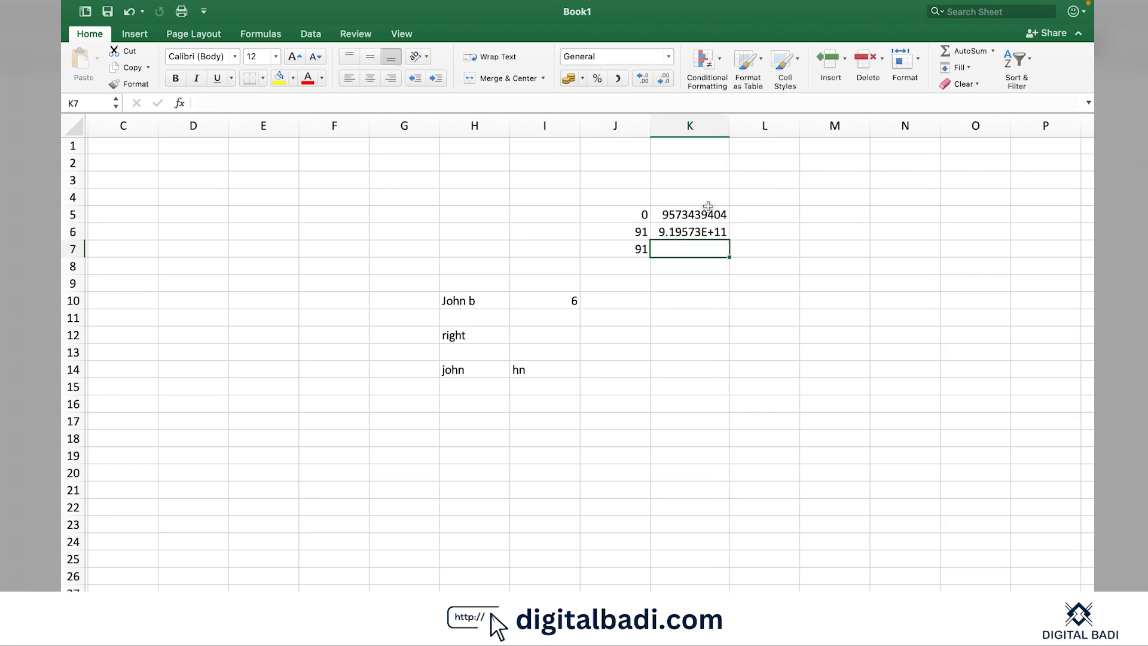
left_click_drag(729, 132, 751, 131)
Enter the +91-prefixed phone number in K7, which also shows 9.19573E+11
left_click(726, 278)
left_click(677, 325)
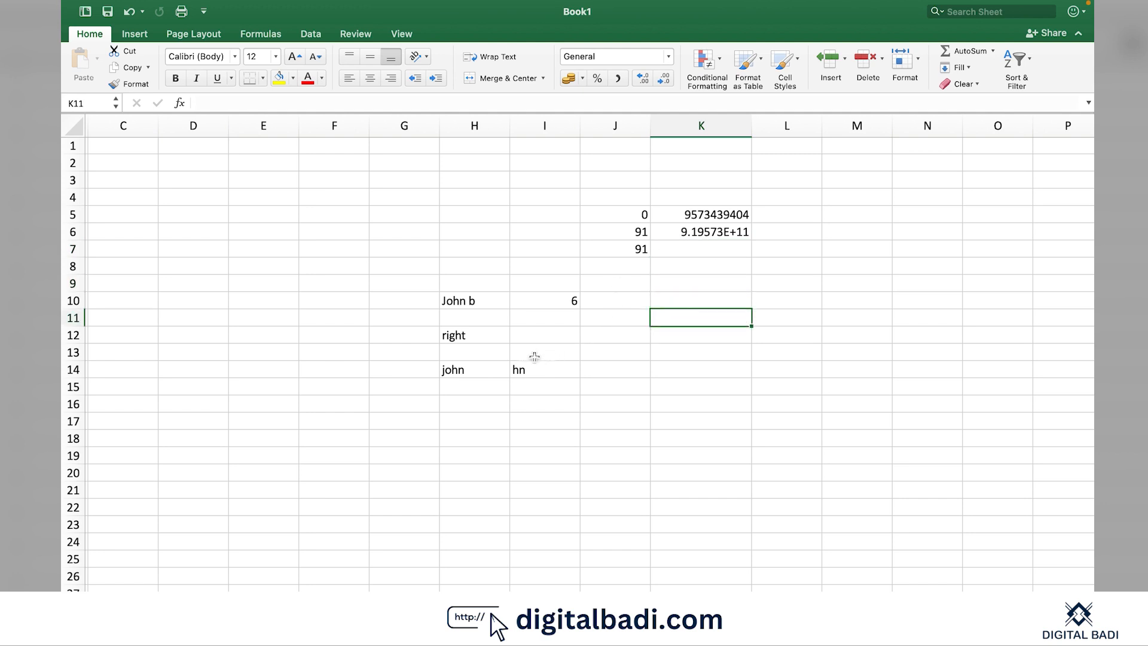
left_click(766, 217)
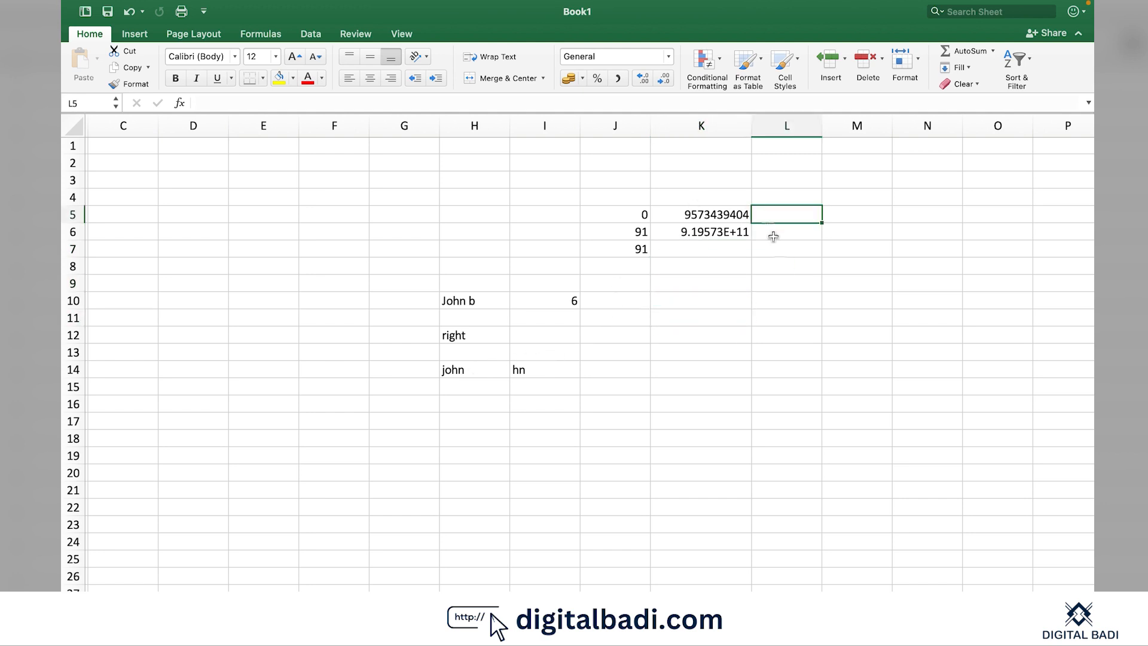
left_click(718, 251)
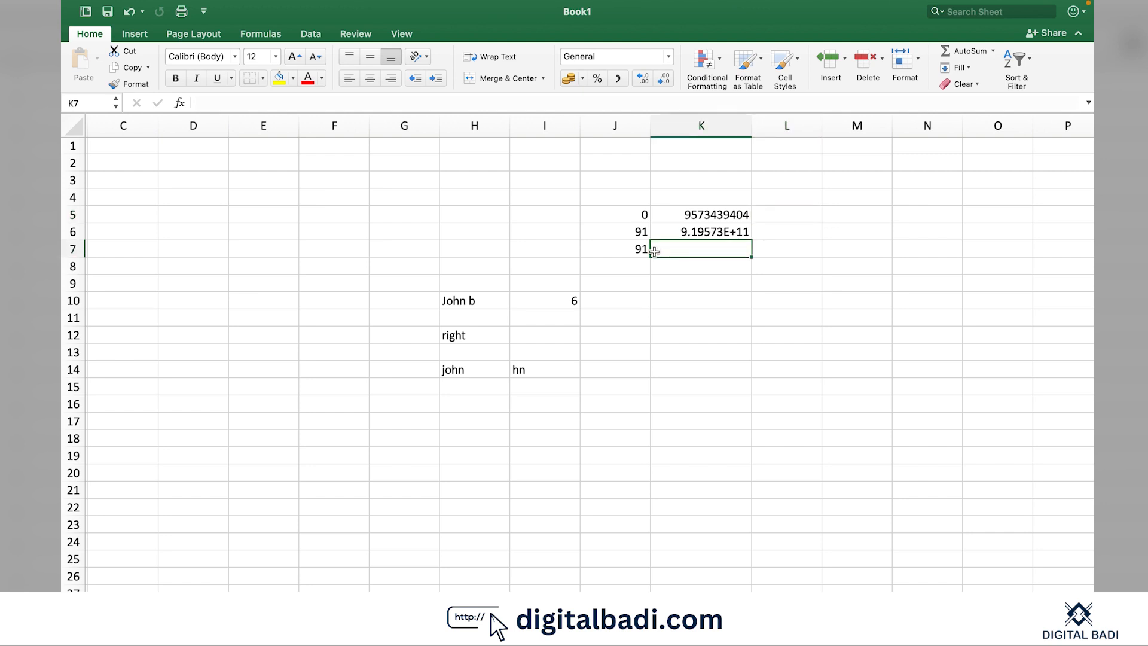
key("Return")
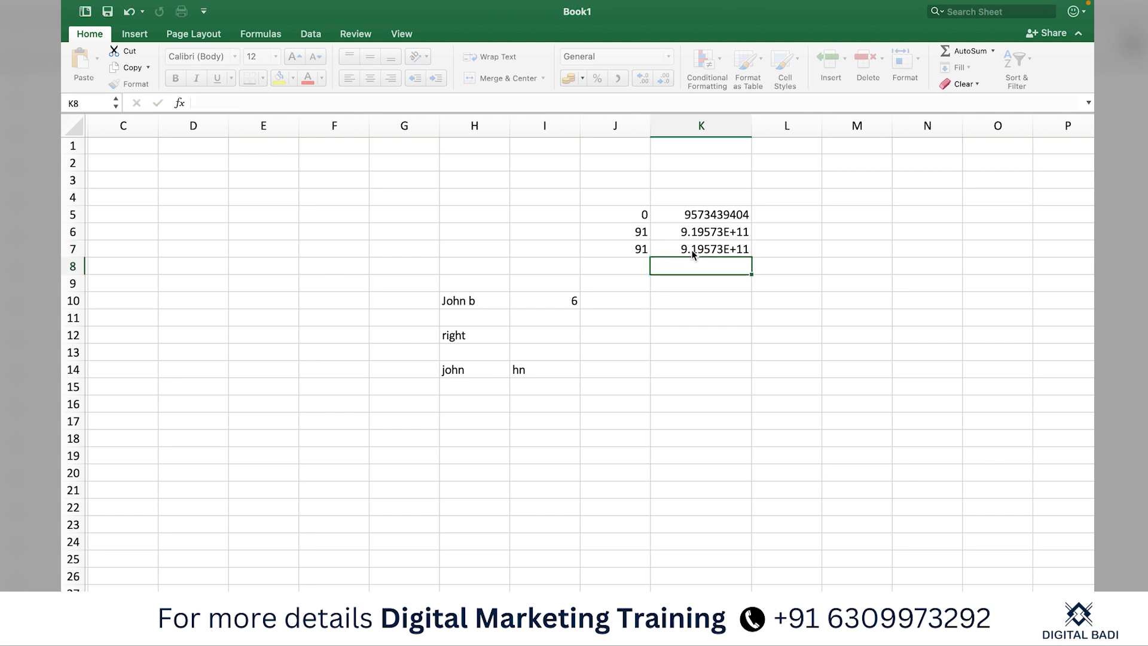
left_click(769, 216)
type("=righ")
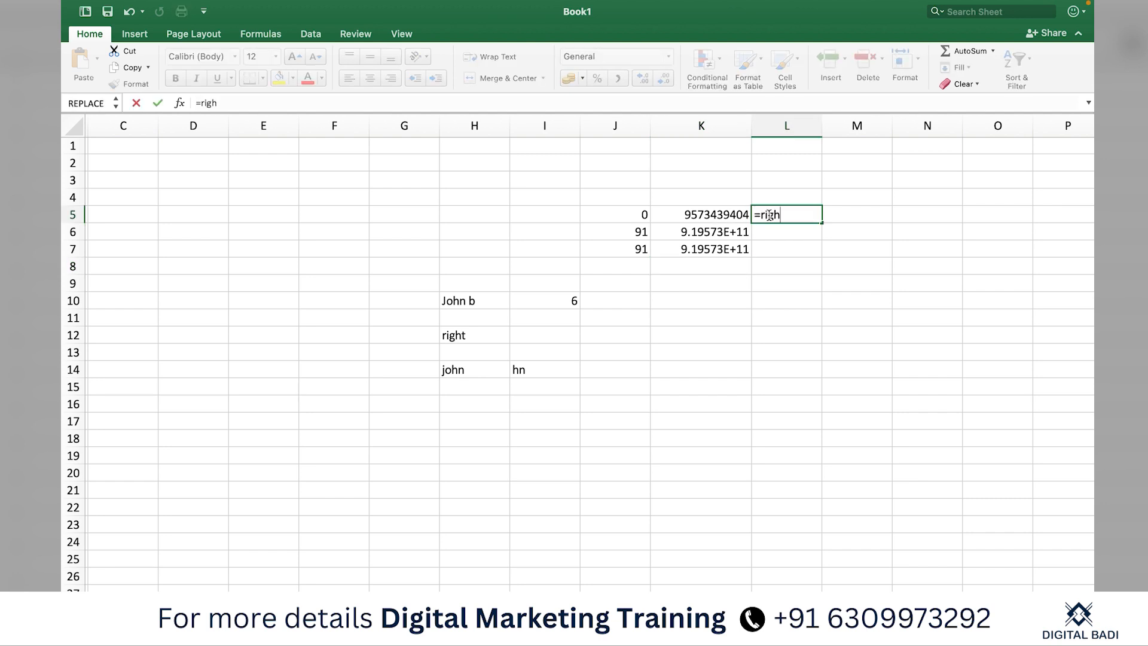
type("t(")
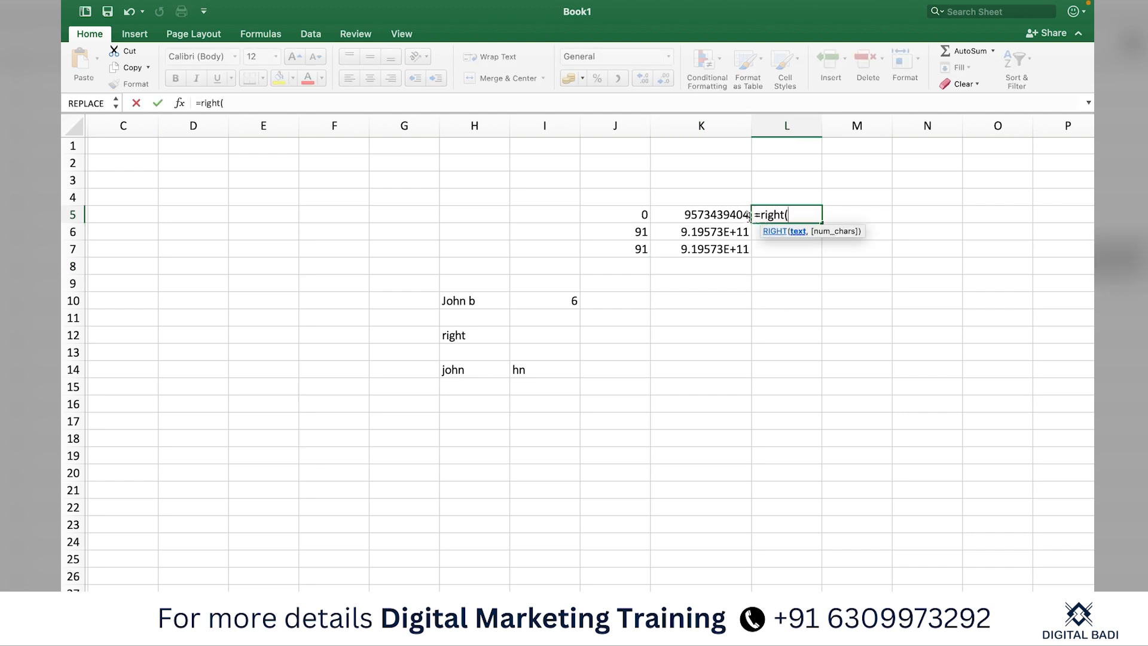
left_click(742, 214)
type(",10")
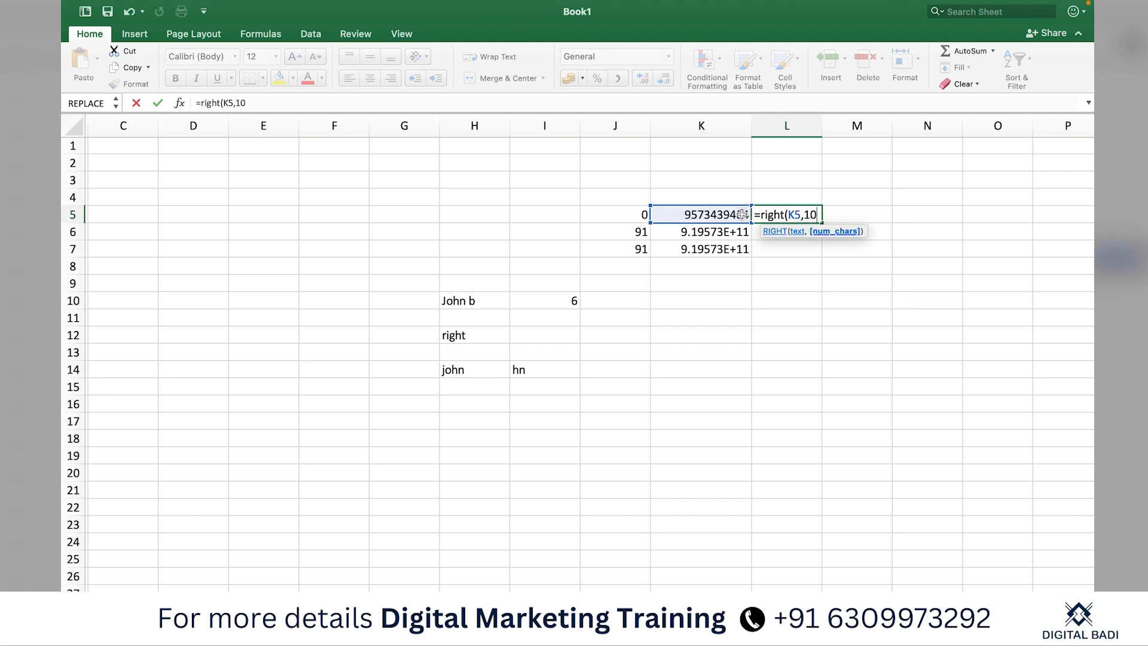
key("Return")
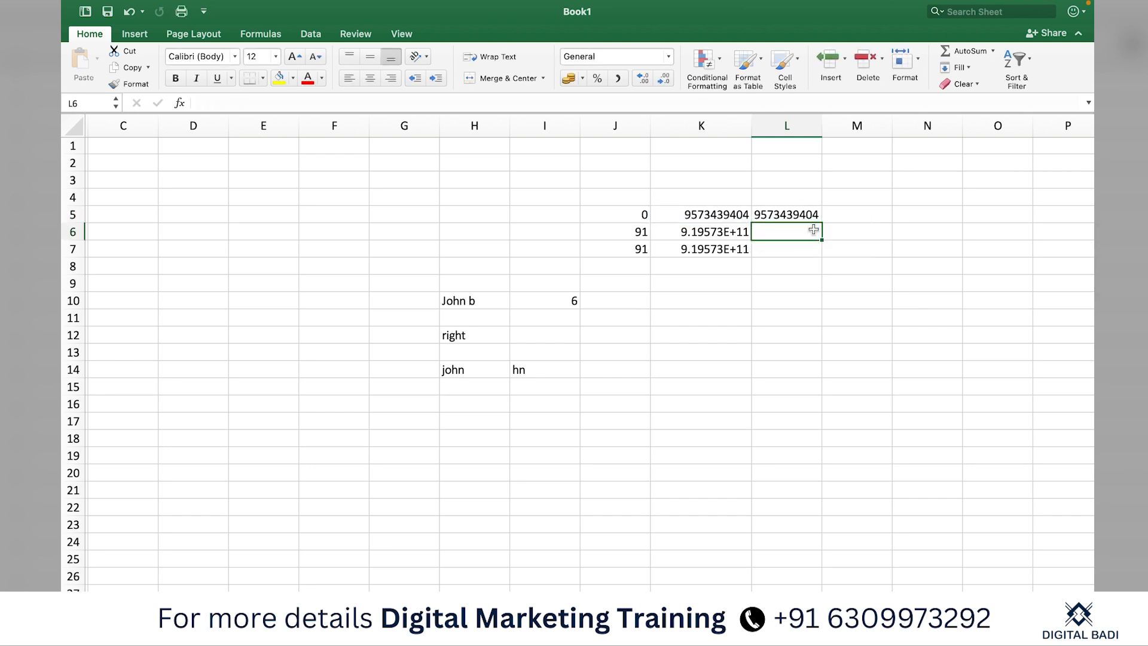
Fill the RIGHT formula down from L5 to L7
left_click(814, 218)
left_click_drag(821, 223, 824, 256)
left_click(802, 285)
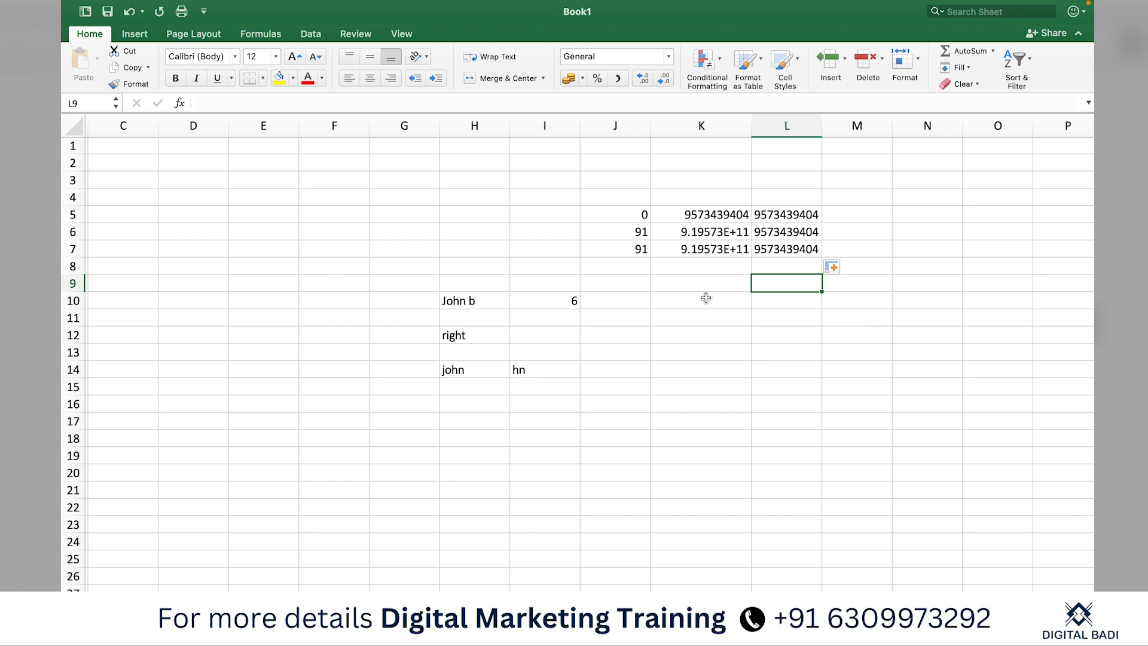
Review the L5:L7 results and re-confirm the number stored in K6
left_click_drag(770, 215, 779, 249)
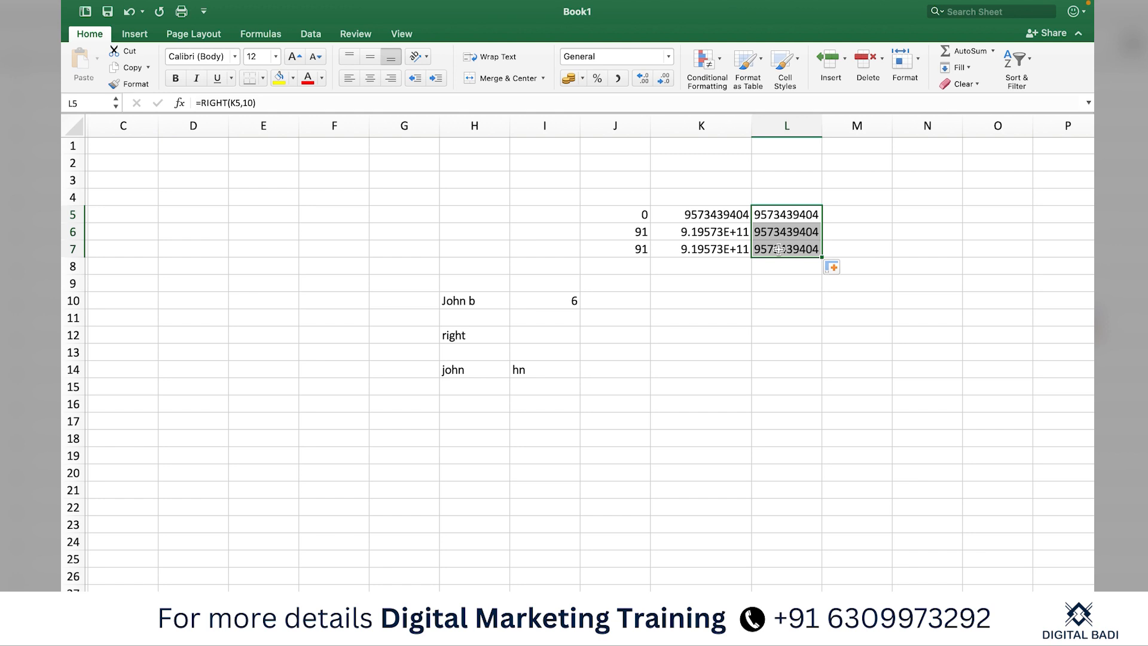
double_click(701, 232)
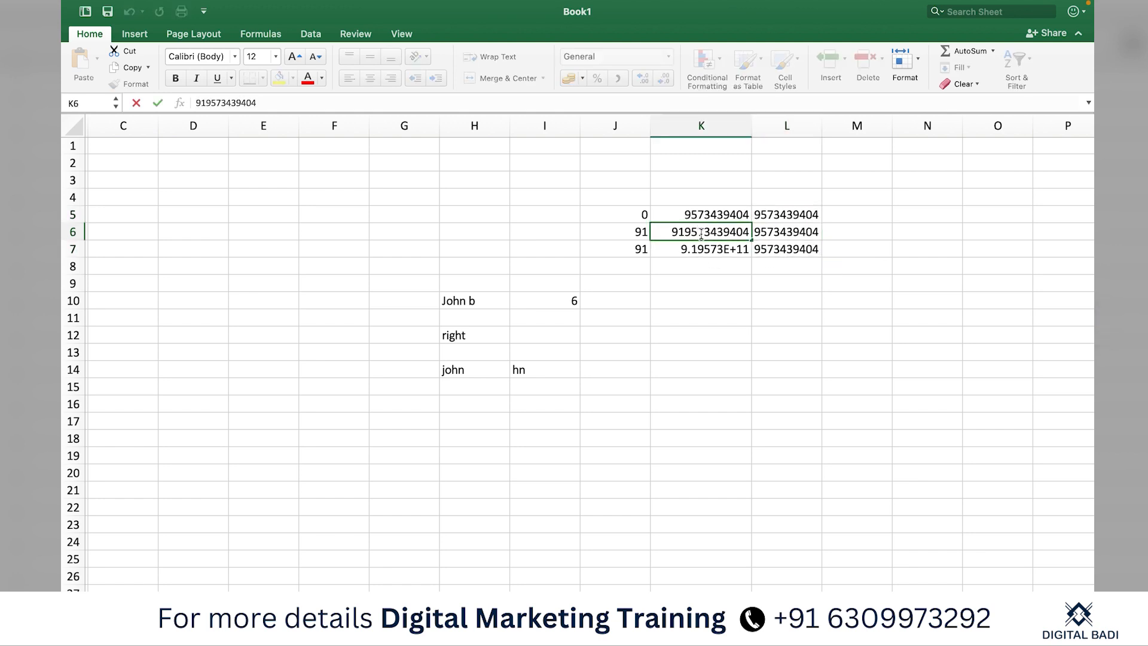
key("Return")
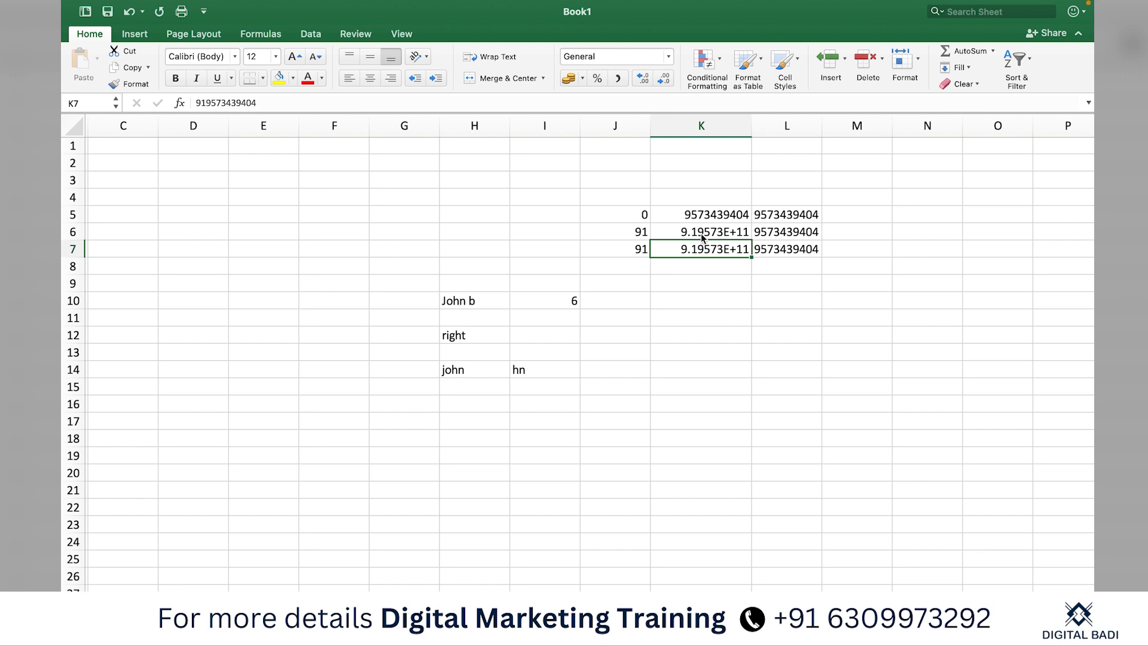
Check L6's formula, copy L7's RIGHT formula, and select L10 as the destination
left_click(746, 305)
left_click(787, 235)
left_click(792, 254)
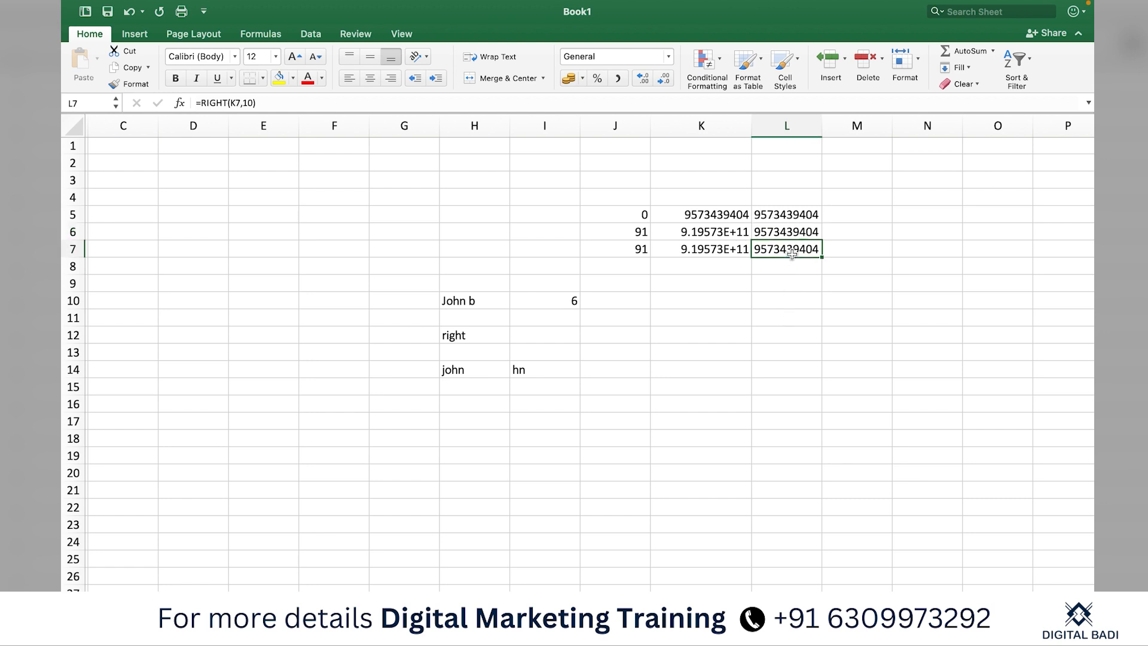
key("super+c")
left_click(769, 300)
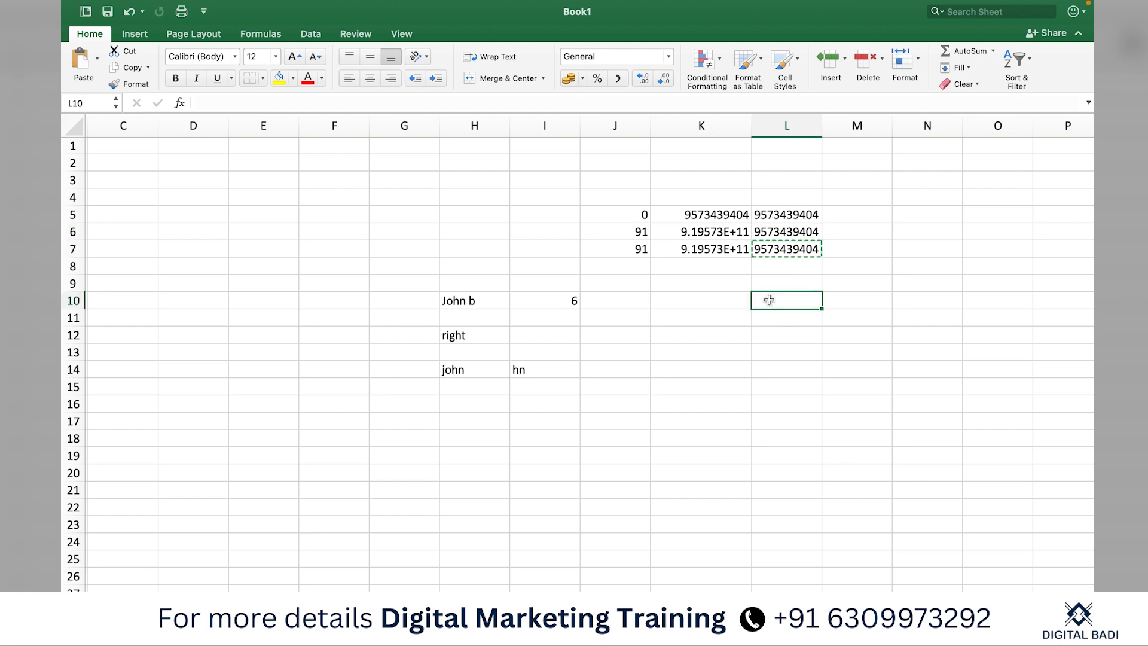
Paste the RIGHT formula into L10
key("super+v")
left_click(791, 328)
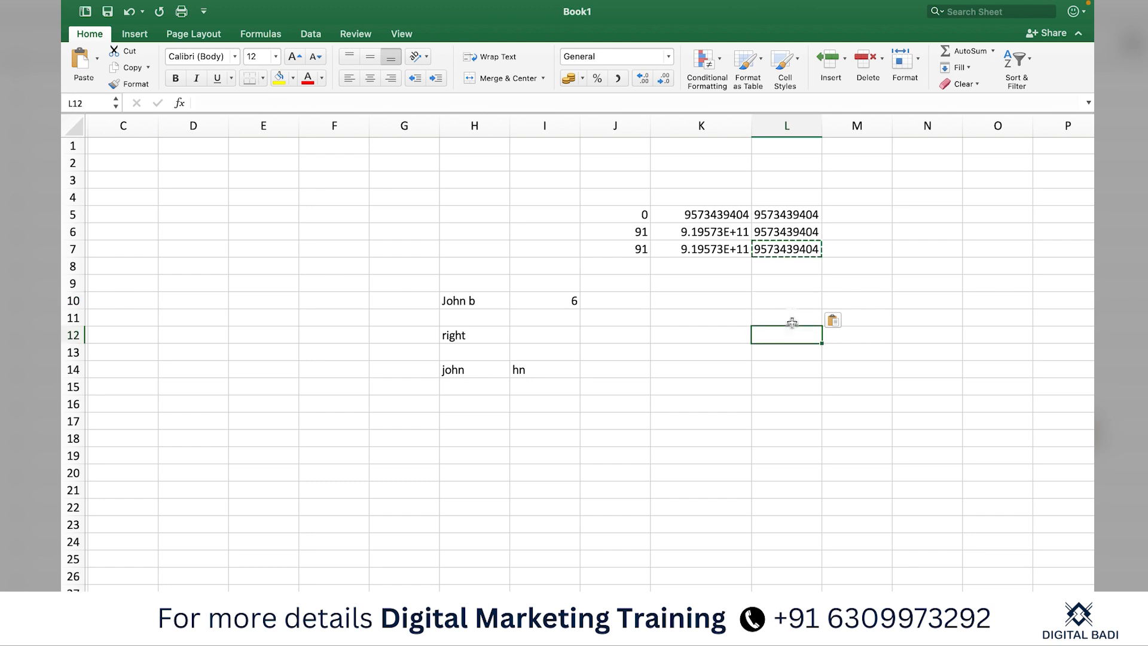
left_click(726, 215)
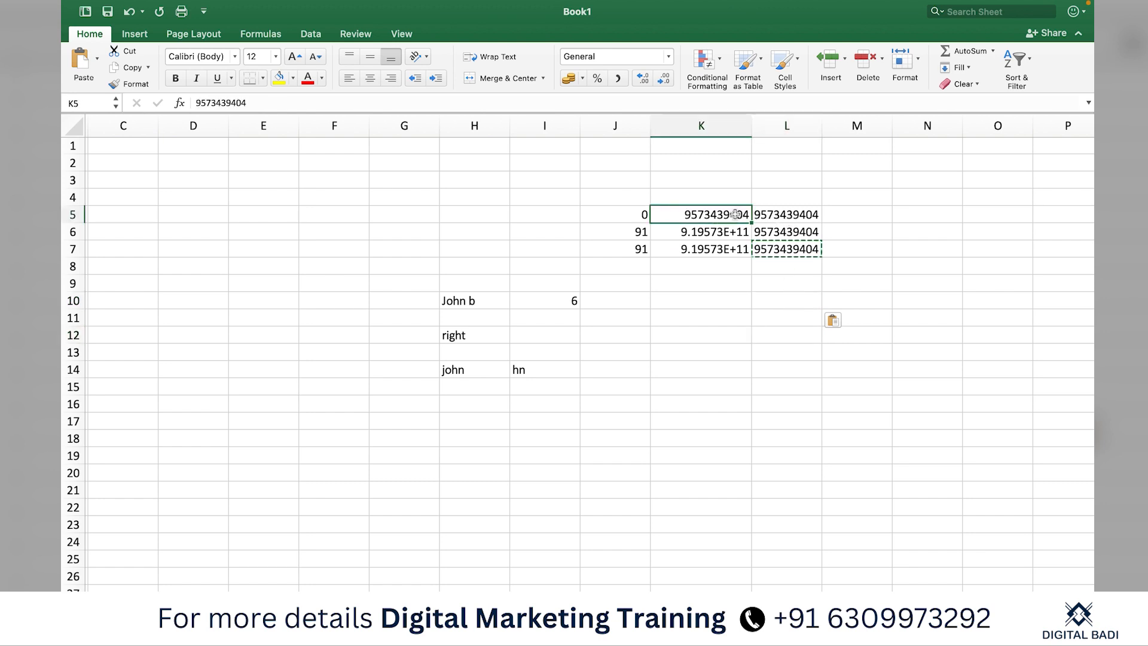
Insert spaces after the 3rd and 6th digits of K5's number, truncating L5's RIGHT result
double_click(719, 216)
left_click(672, 216)
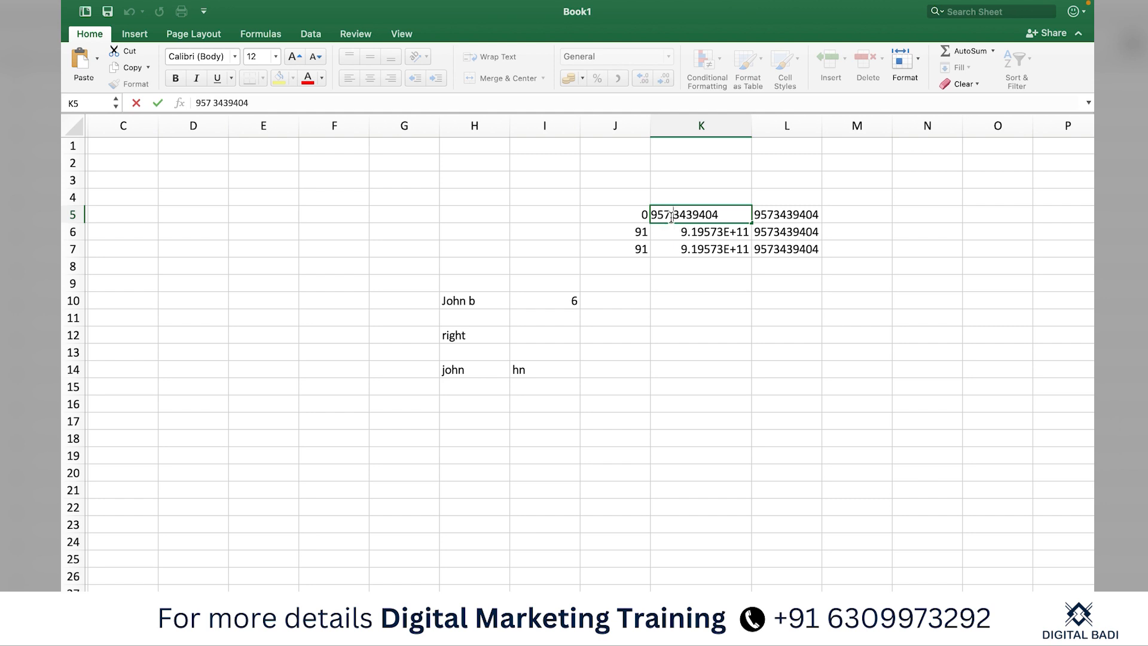
left_click(692, 215)
key("Return")
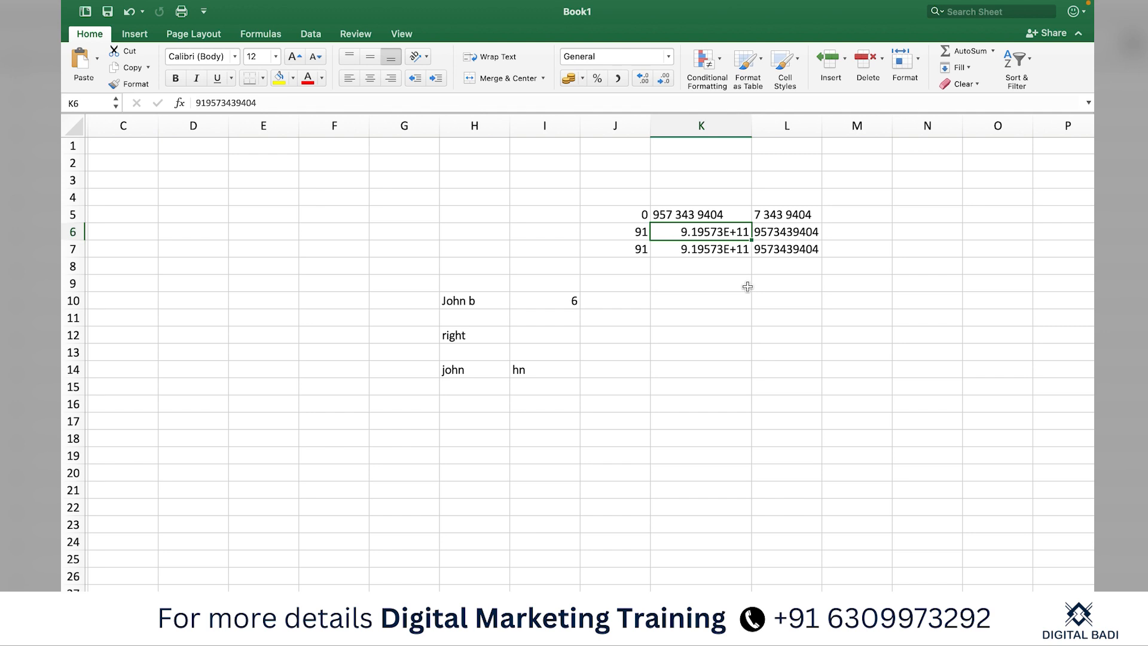
left_click(799, 214)
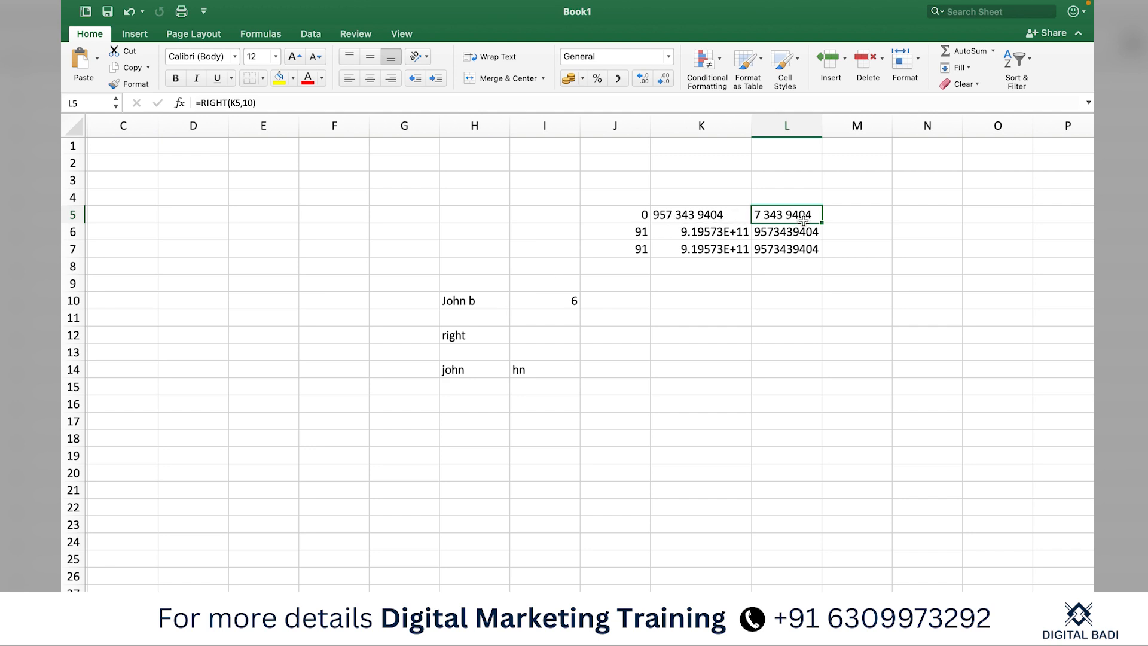
left_click(789, 311)
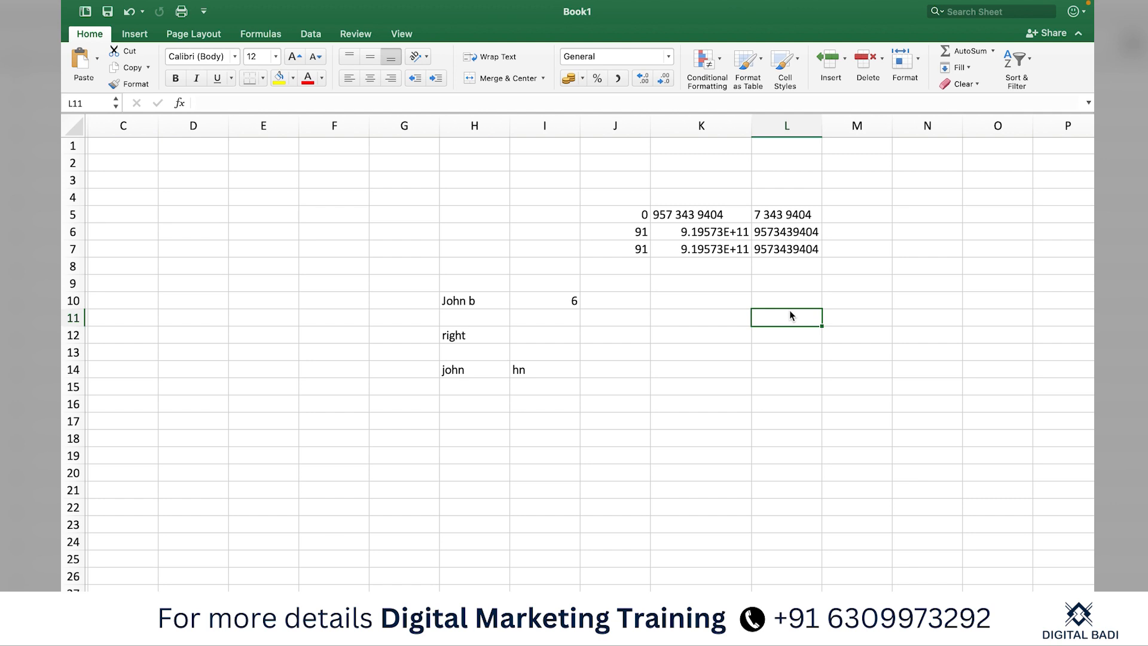
left_click(679, 300)
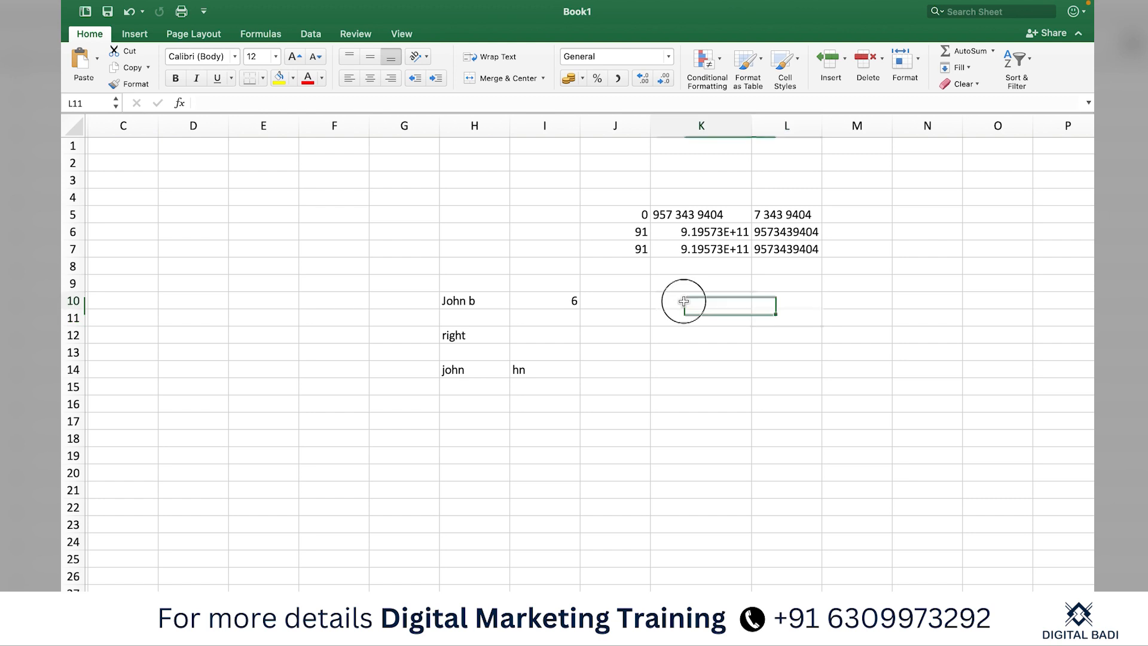
left_click(675, 402)
left_click(701, 323)
left_click(701, 382)
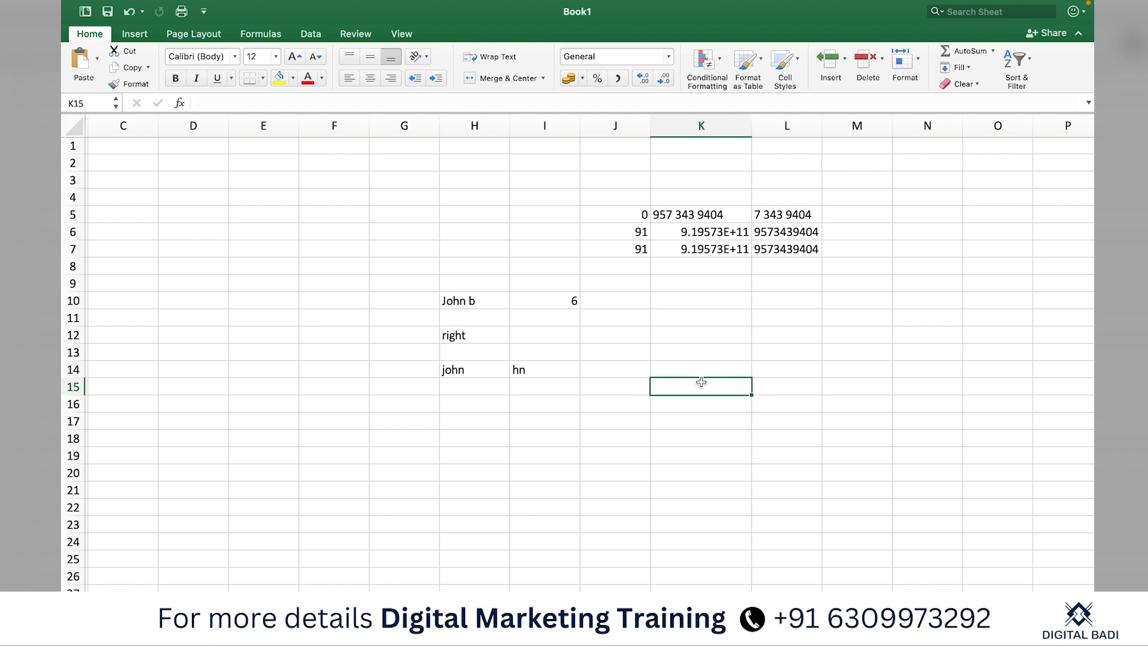
Enter the label 'left' in H13
left_click(477, 414)
left_click(475, 346)
type("left")
key("Return")
Enter =LEFT(H14,2) in H16 so it returns 'jo' from 'john'
left_click(485, 394)
left_click(486, 407)
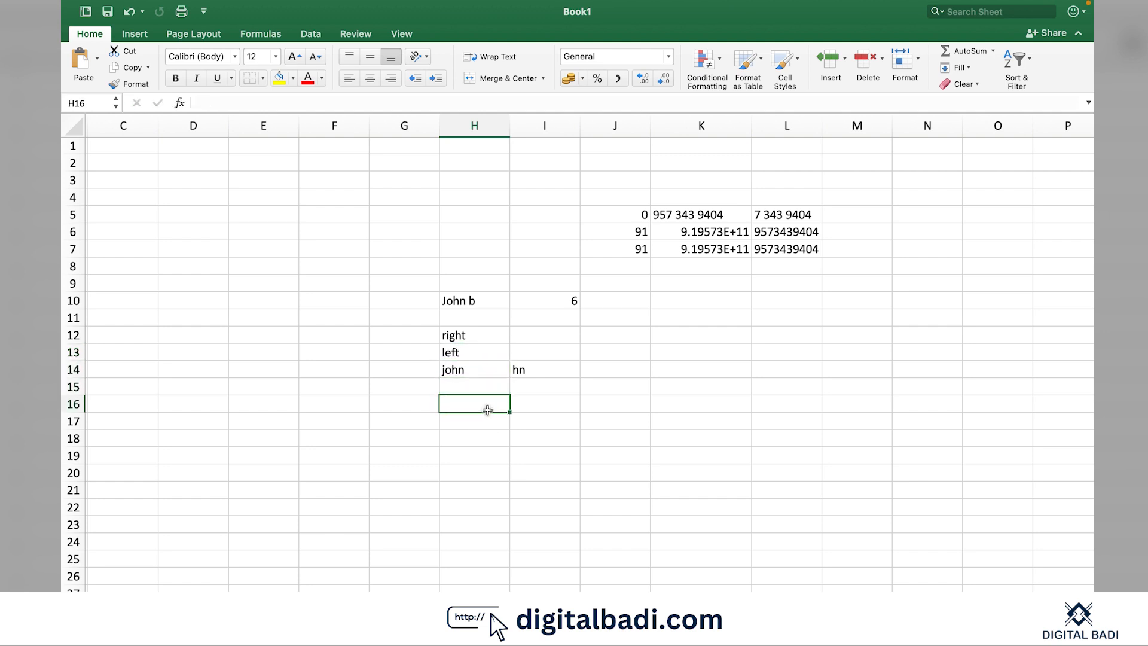
type("=left")
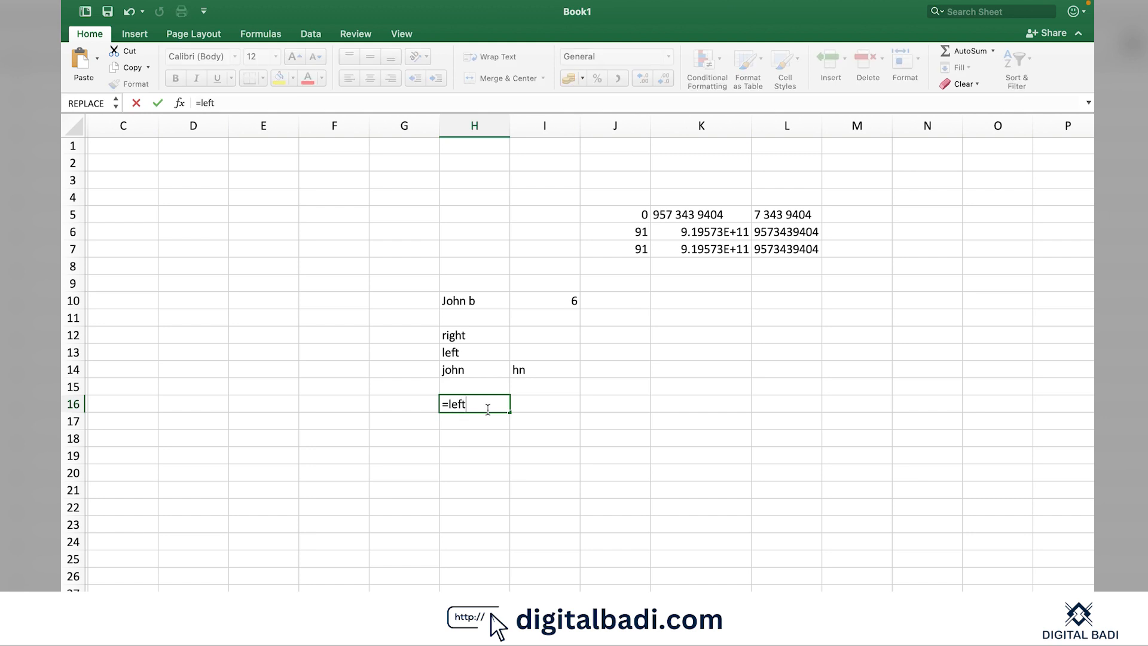
type("(")
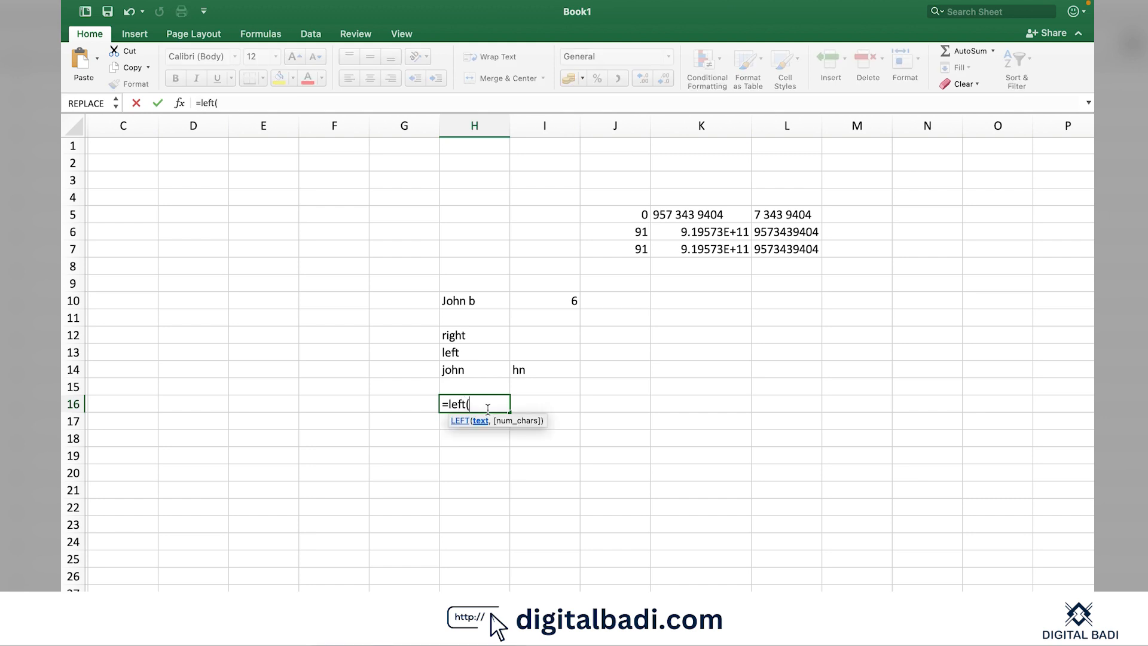
left_click(478, 371)
type(",")
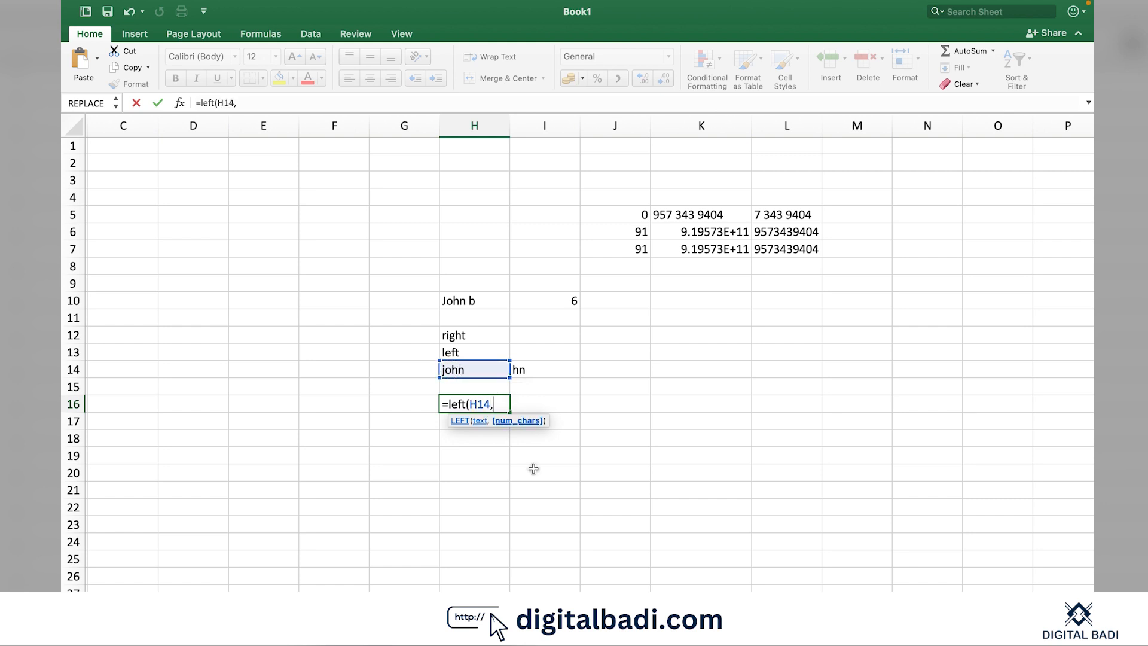
type("2)")
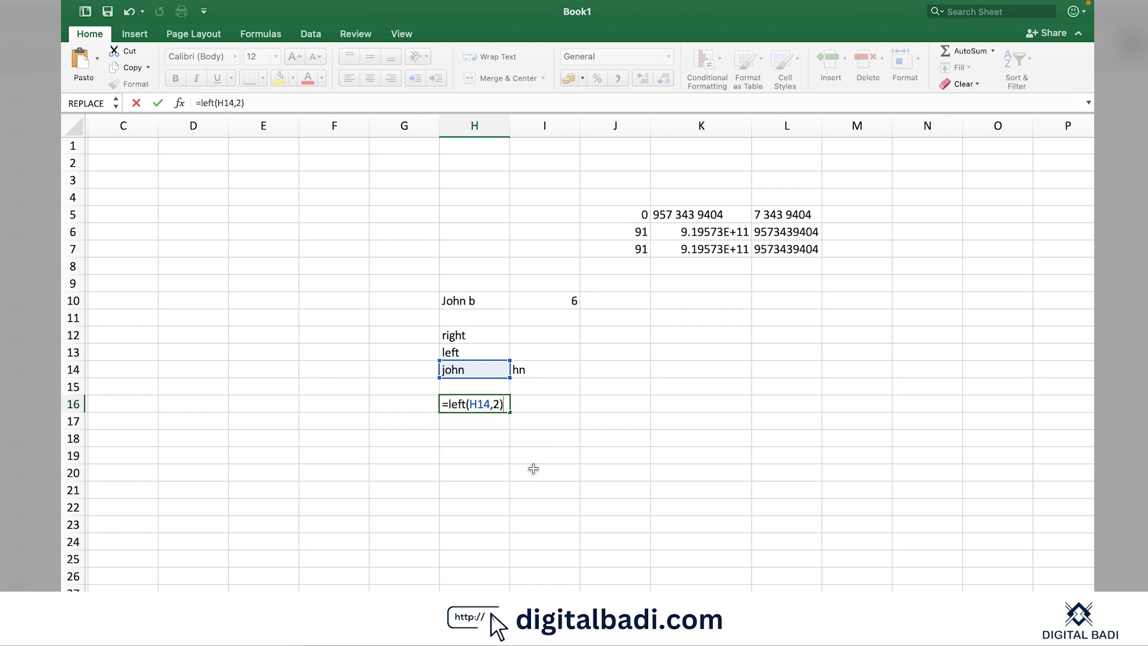
key("Return")
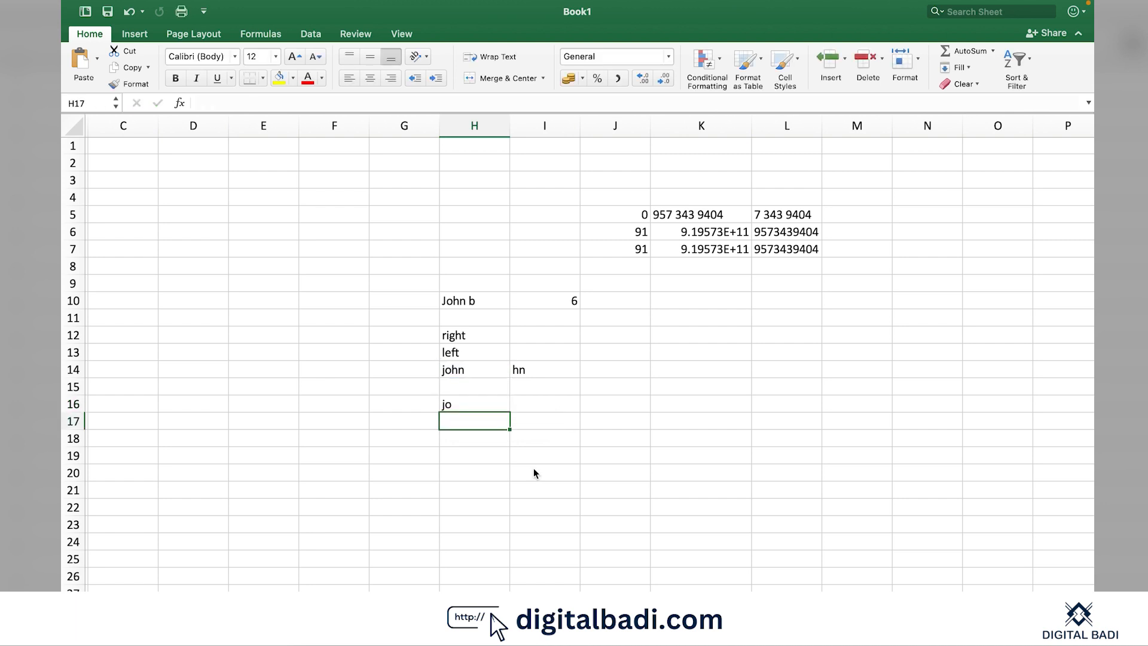